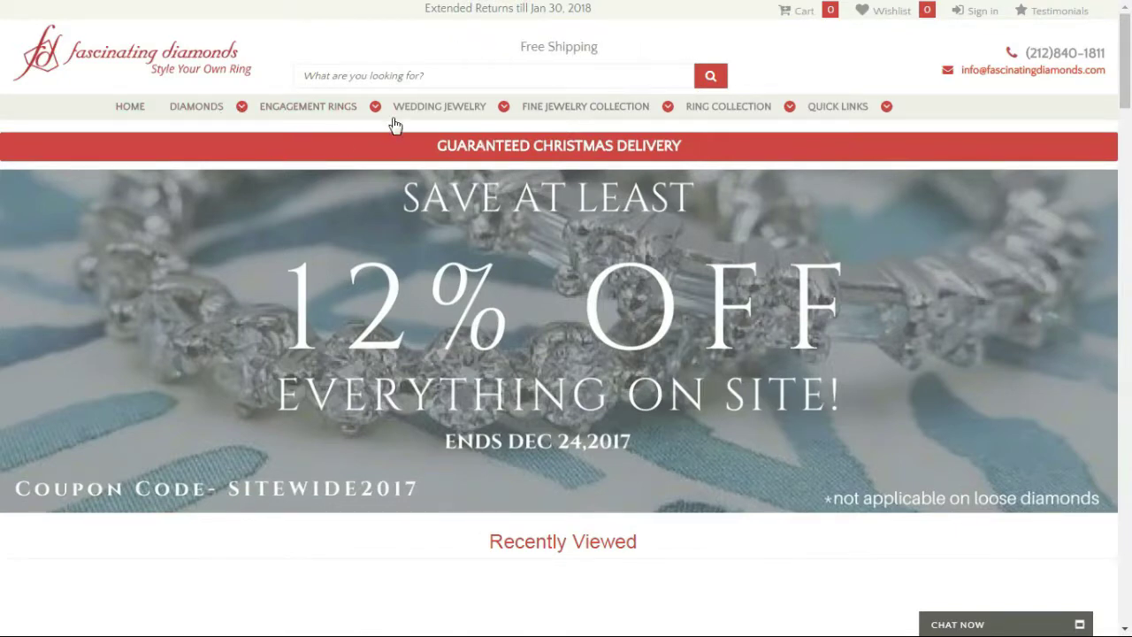
Browse the Engagement Rings, Fine Jewelry Collection and Ring Collection menus, ending on Engagement Rings.
mouse_move(376, 113)
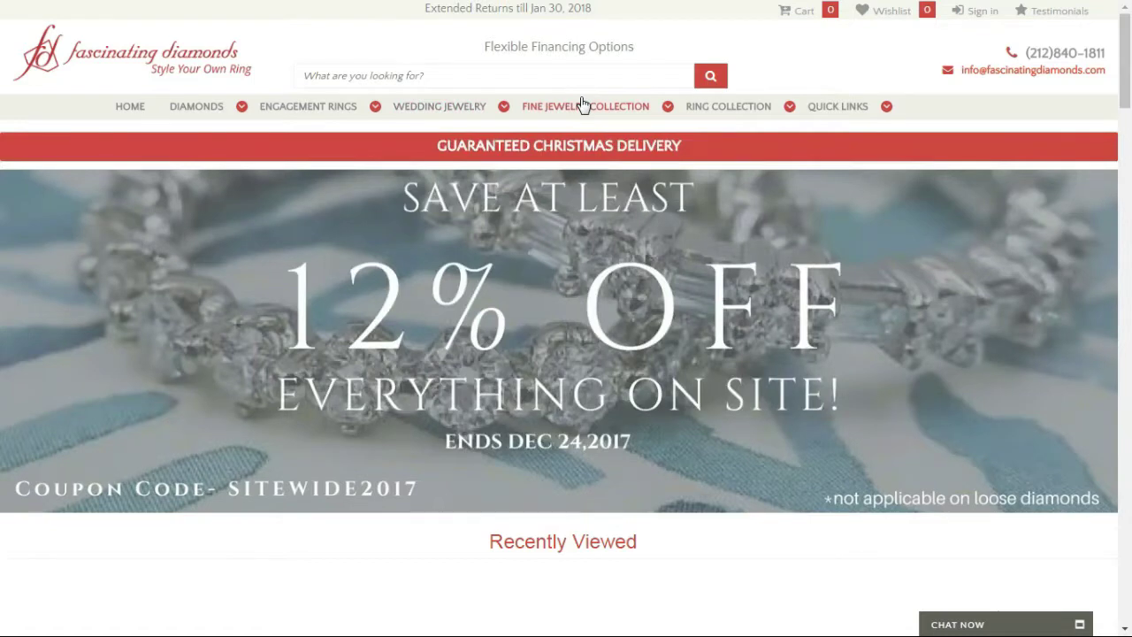
mouse_move(583, 105)
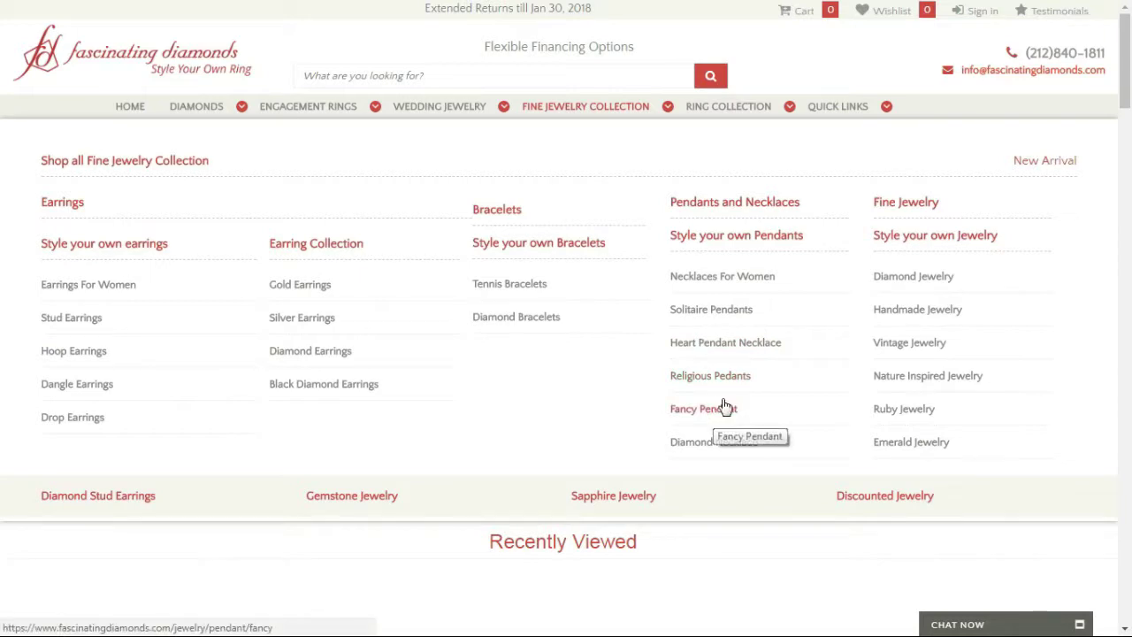
mouse_move(723, 110)
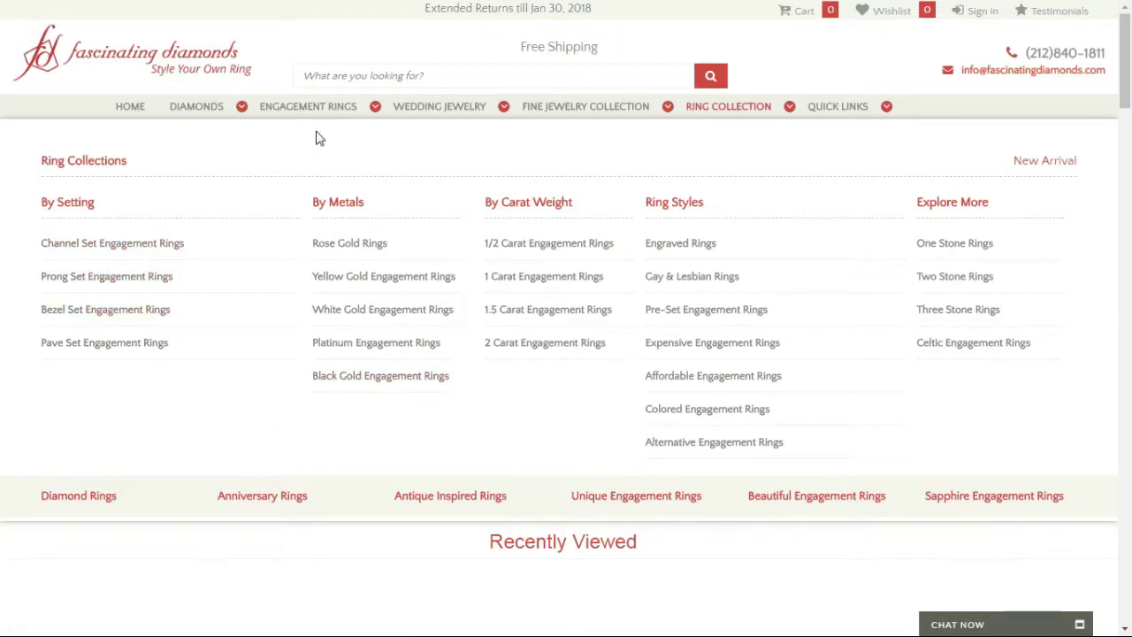
mouse_move(299, 117)
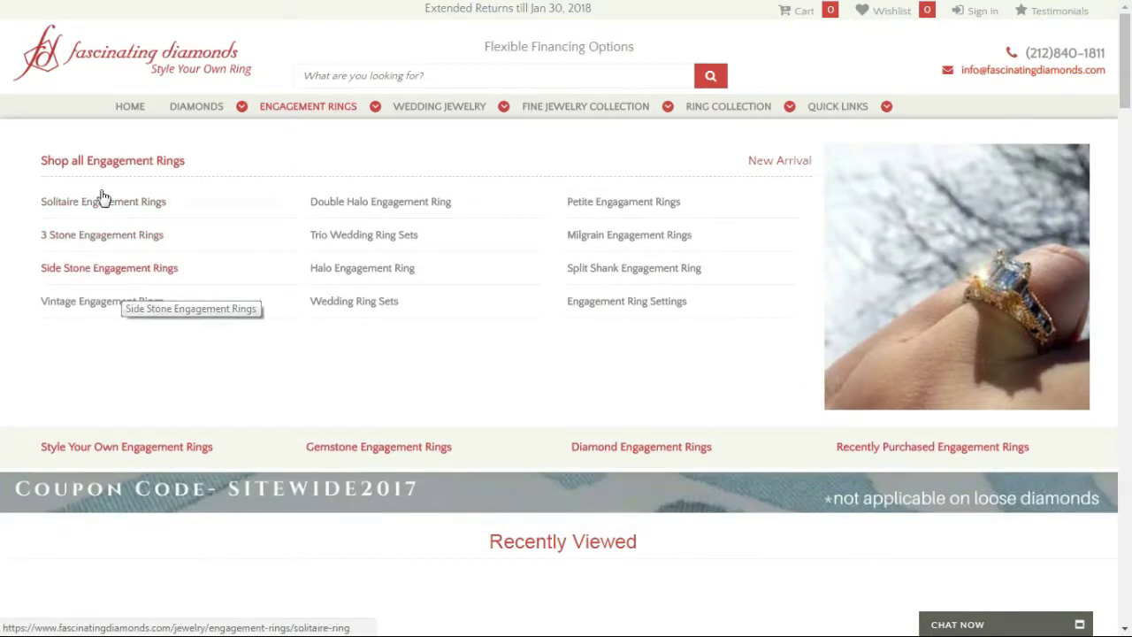
Open Shop all Engagement Rings and scroll down the product grid to the Butterfly Ring.
click(96, 161)
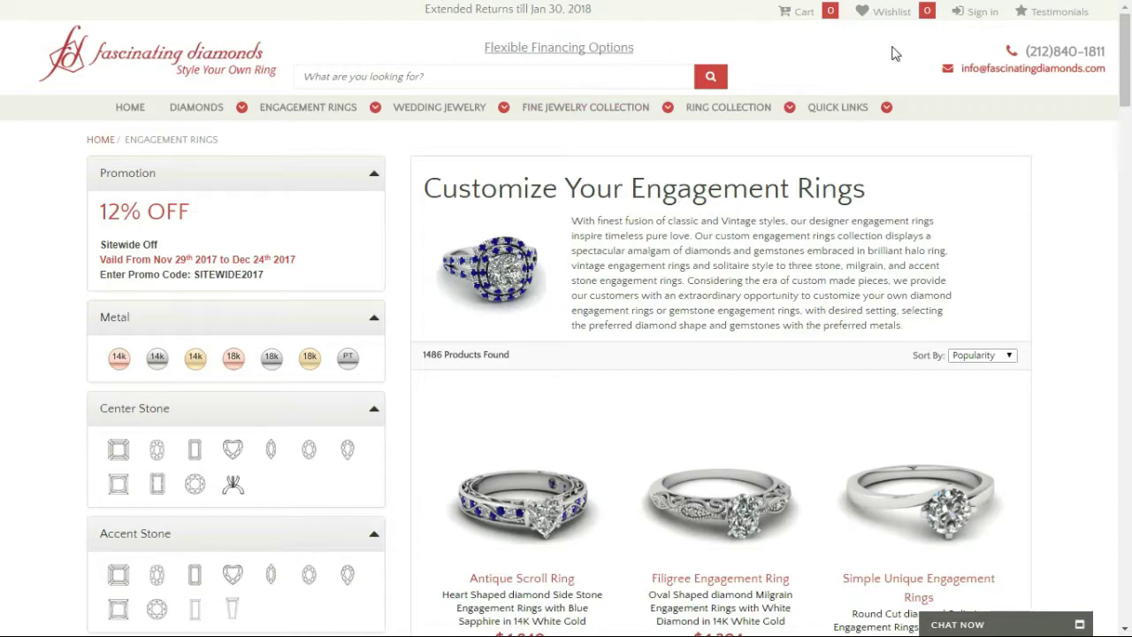
drag(1128, 78, 1129, 171)
scroll(936, 240, down, 3)
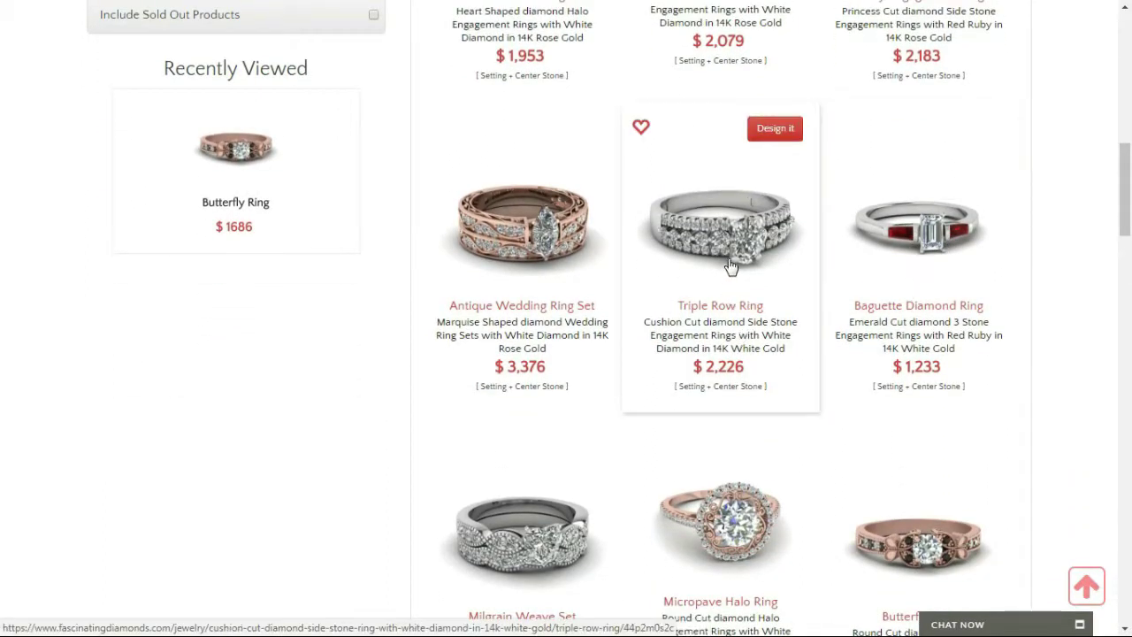
scroll(793, 317, down, 3)
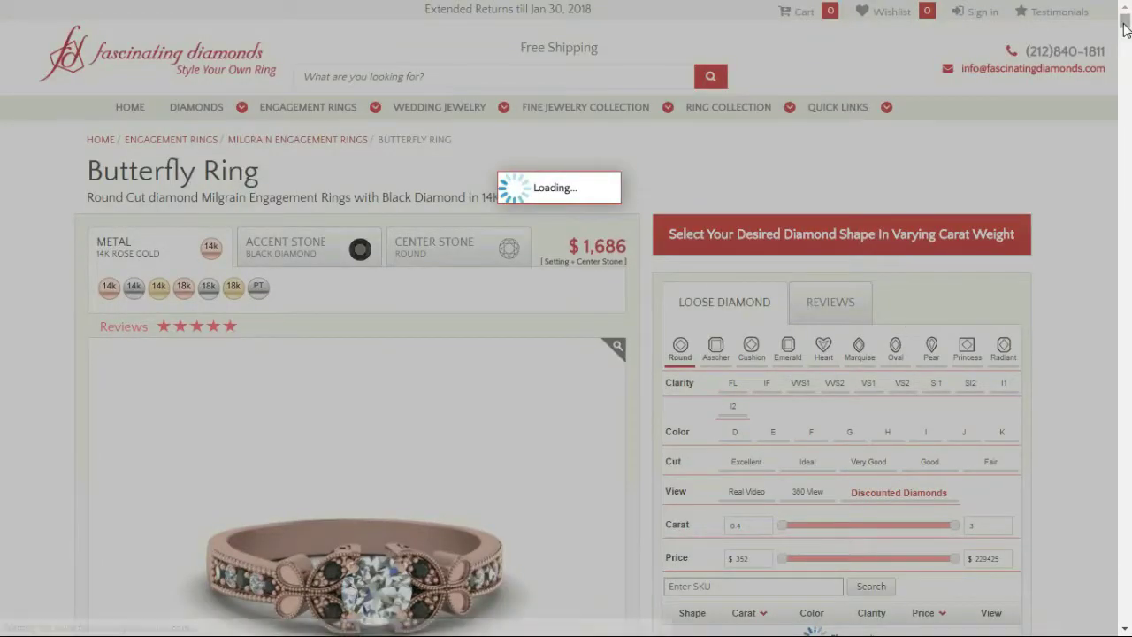
drag(1129, 18, 1129, 44)
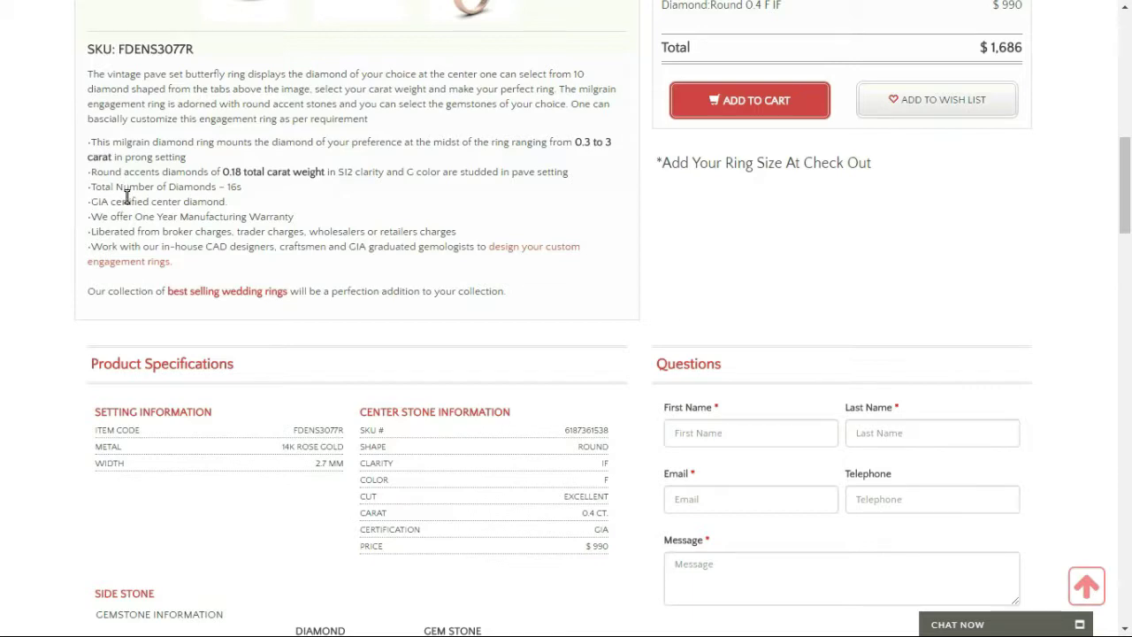
scroll(286, 199, up, 7)
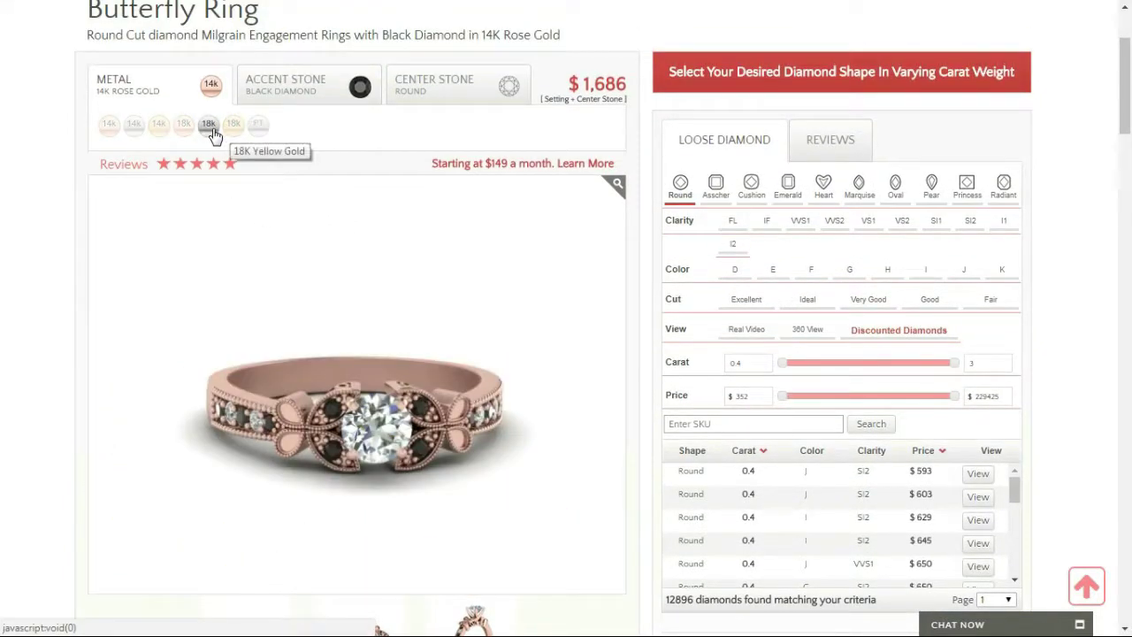
Set the Butterfly Ring metal to 18K white gold with Poppy Topaz accent stones.
click(210, 128)
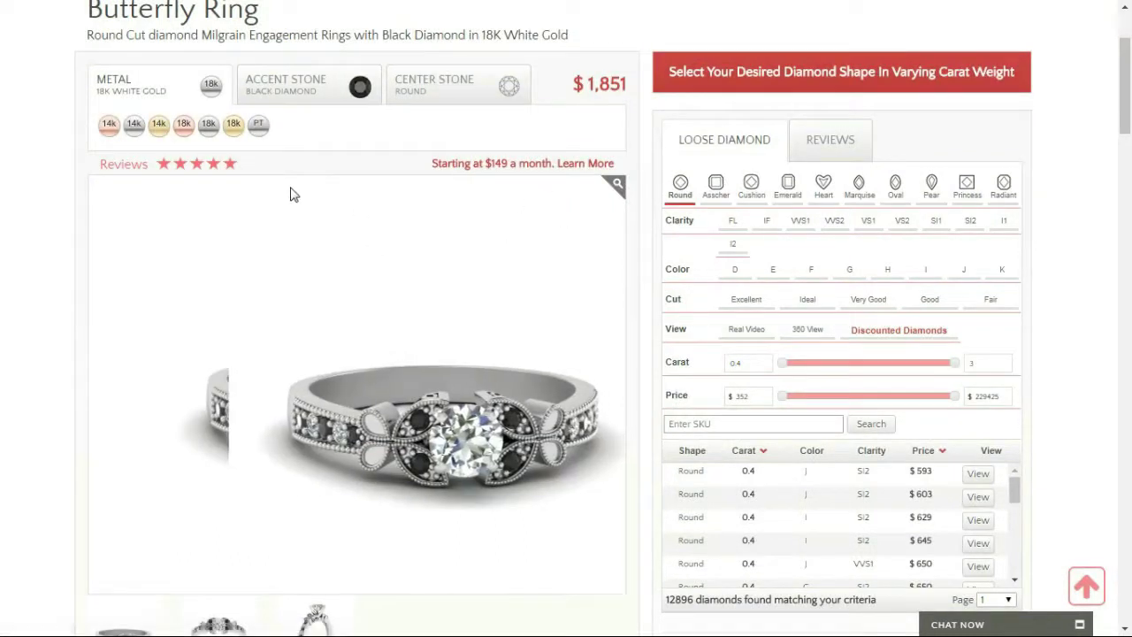
click(310, 89)
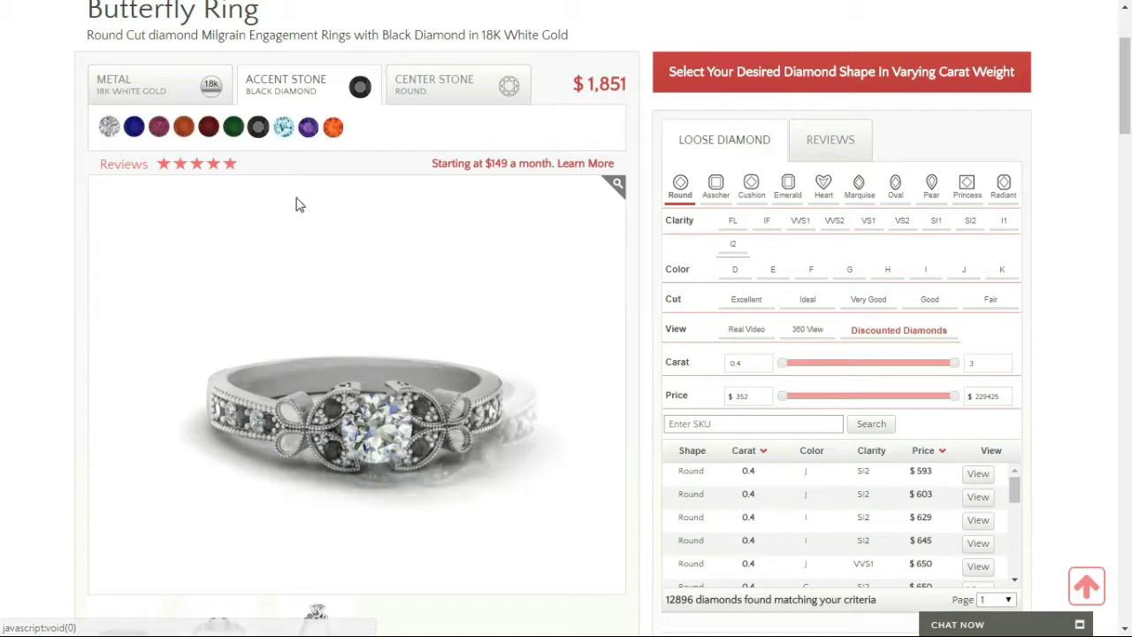
click(334, 131)
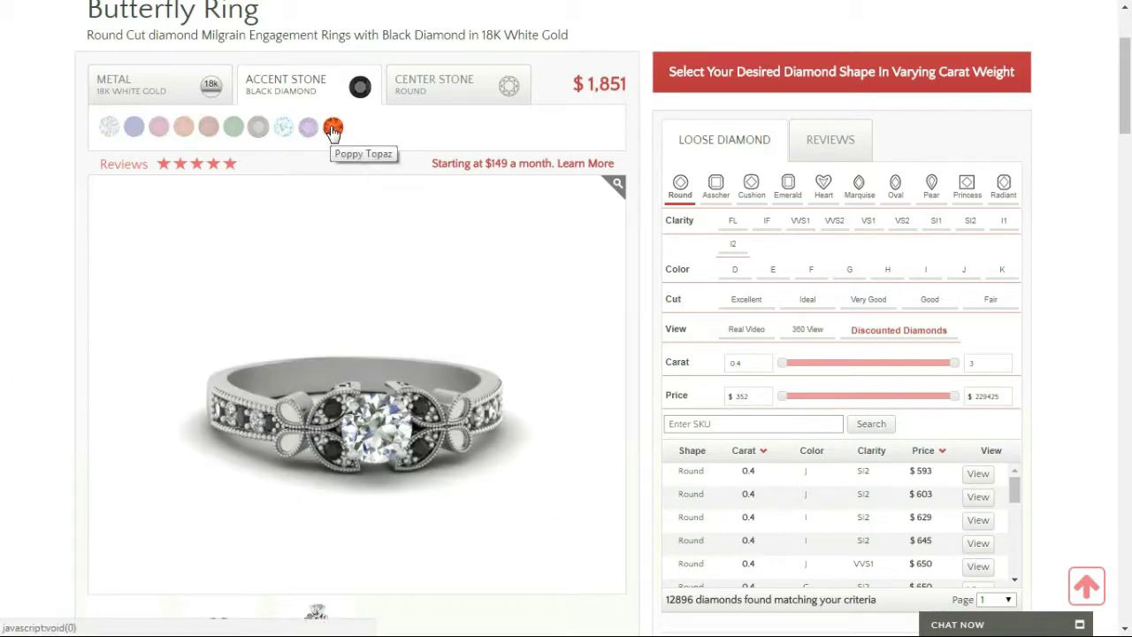
click(332, 129)
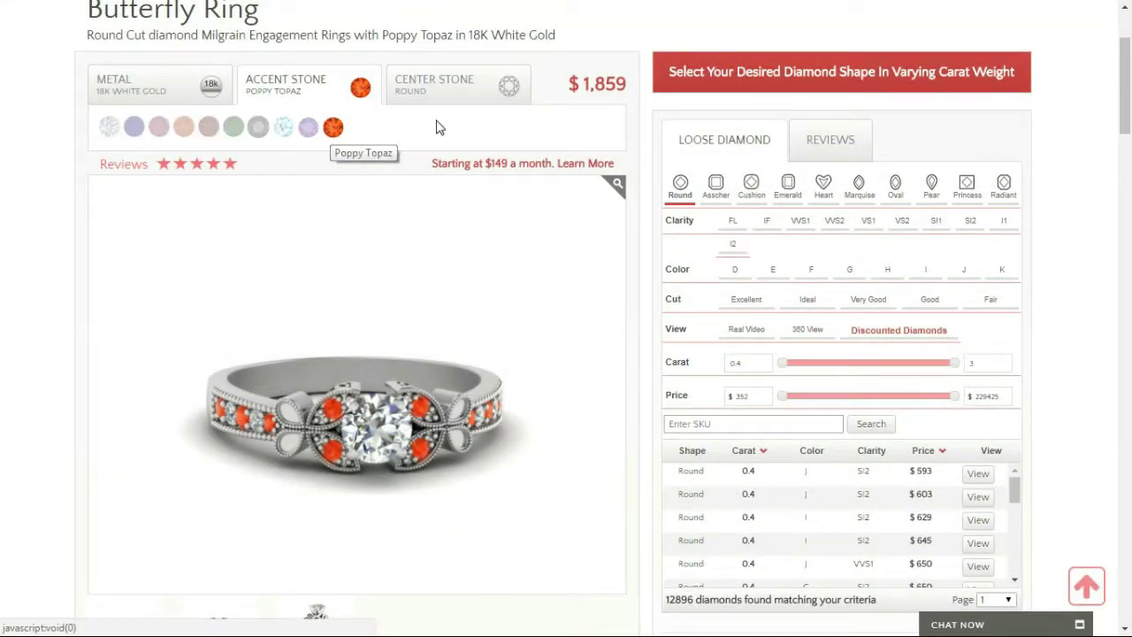
click(447, 90)
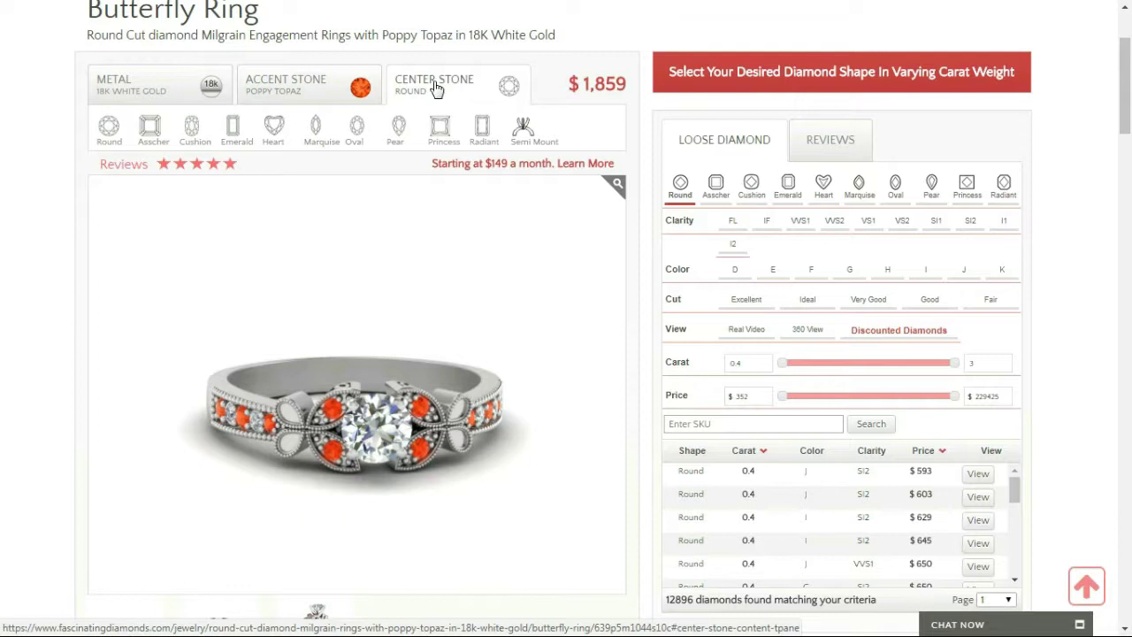
Try Asscher and Cushion centre stones, then settle on the Heart shape.
click(107, 140)
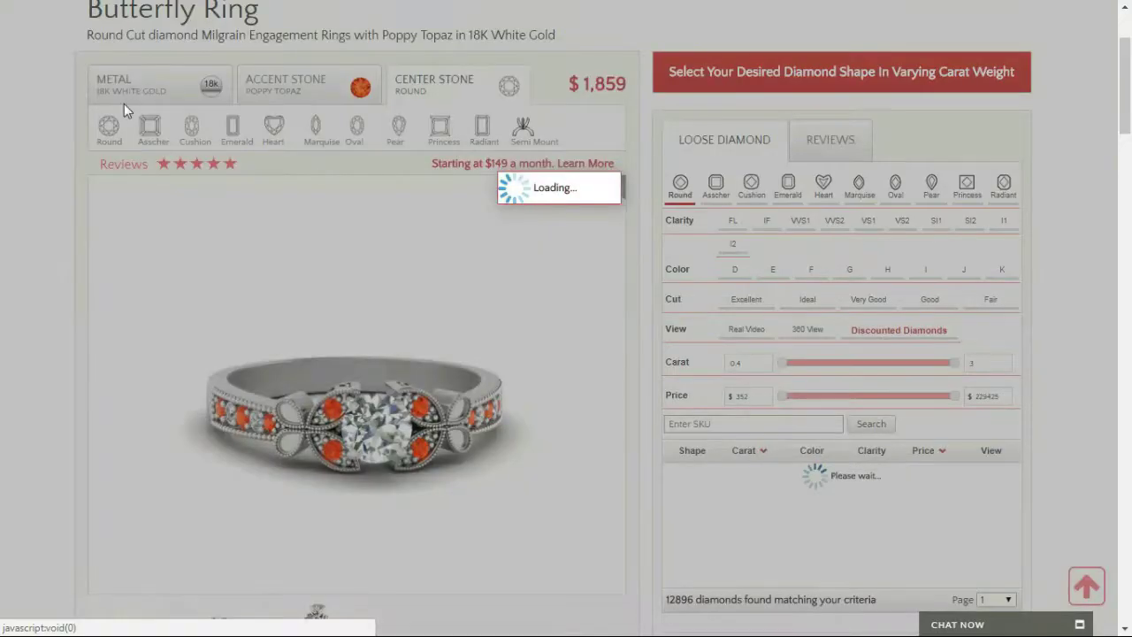
click(146, 81)
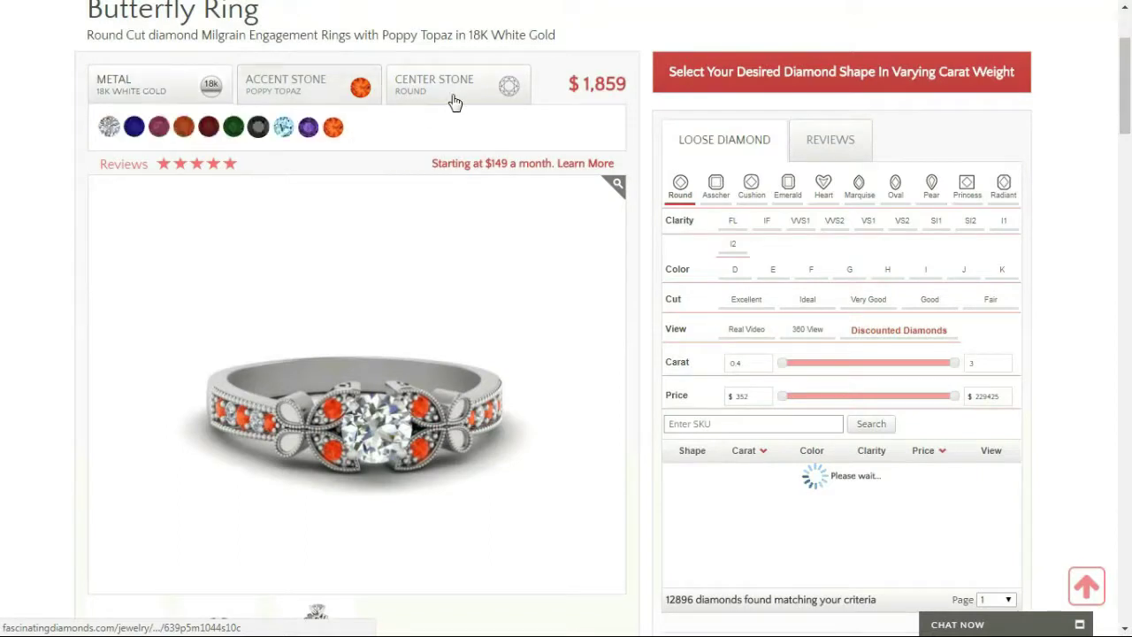
mouse_move(455, 97)
click(152, 126)
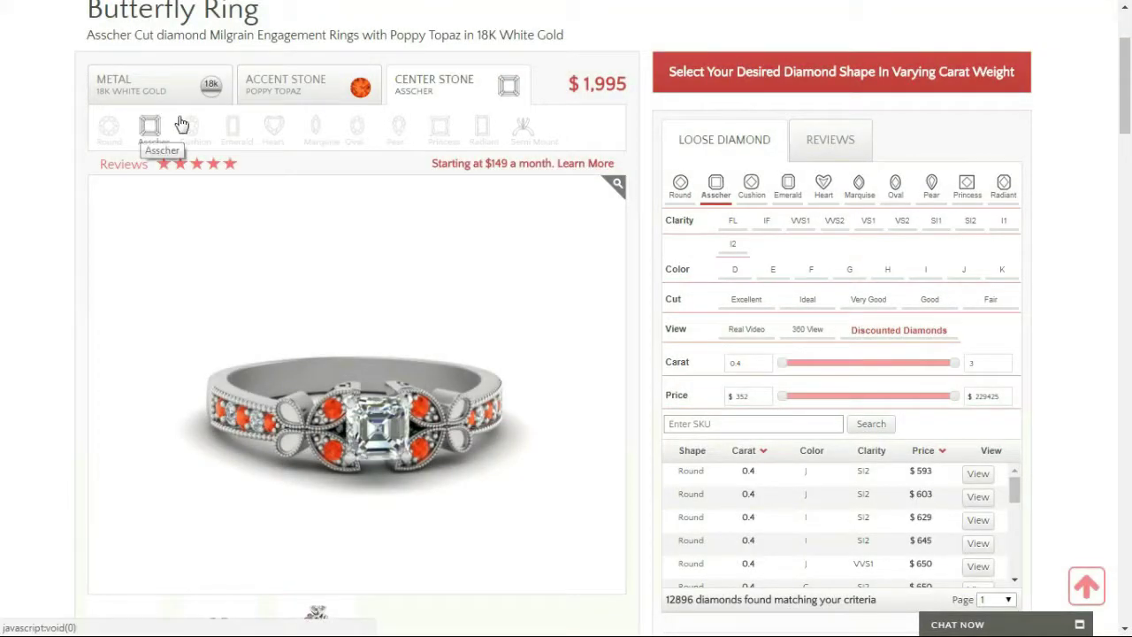
click(192, 127)
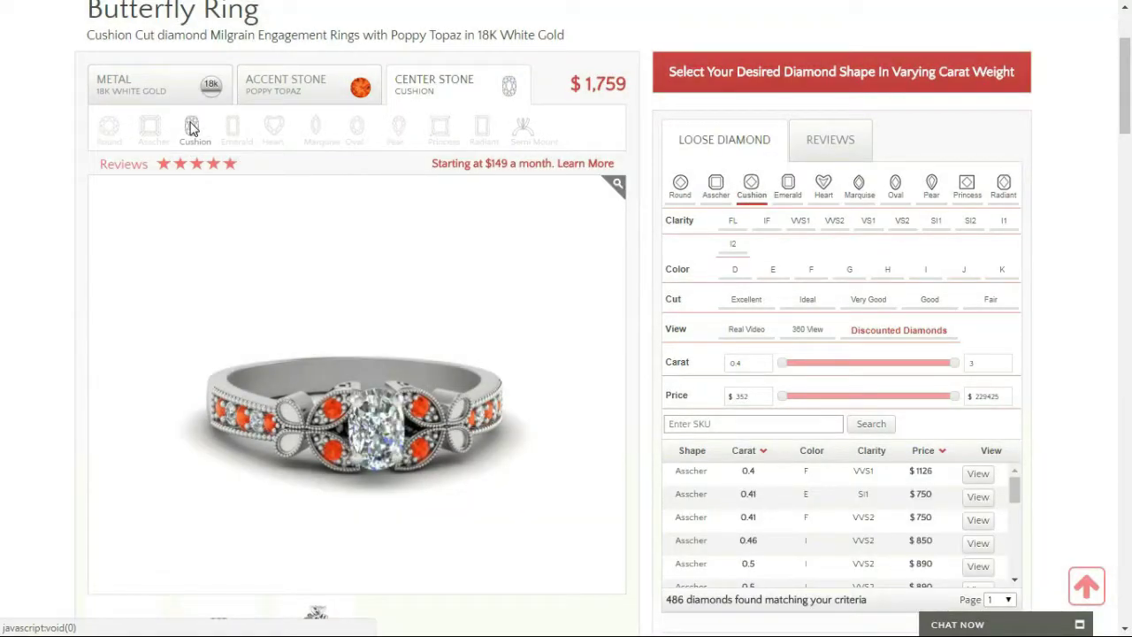
click(276, 129)
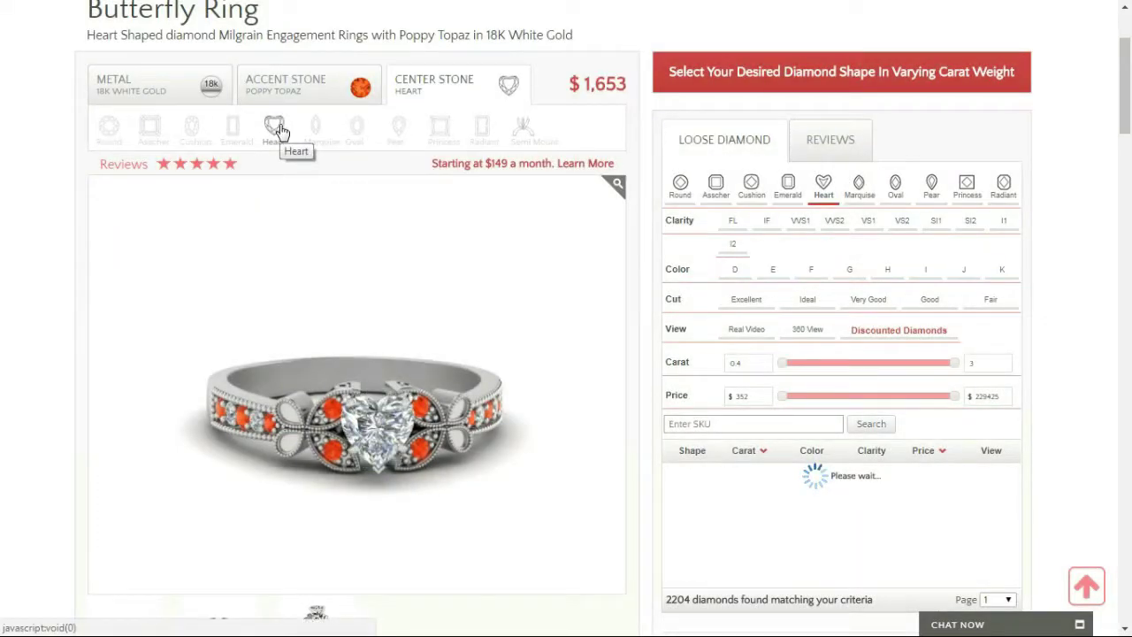
scroll(439, 169, down, 1)
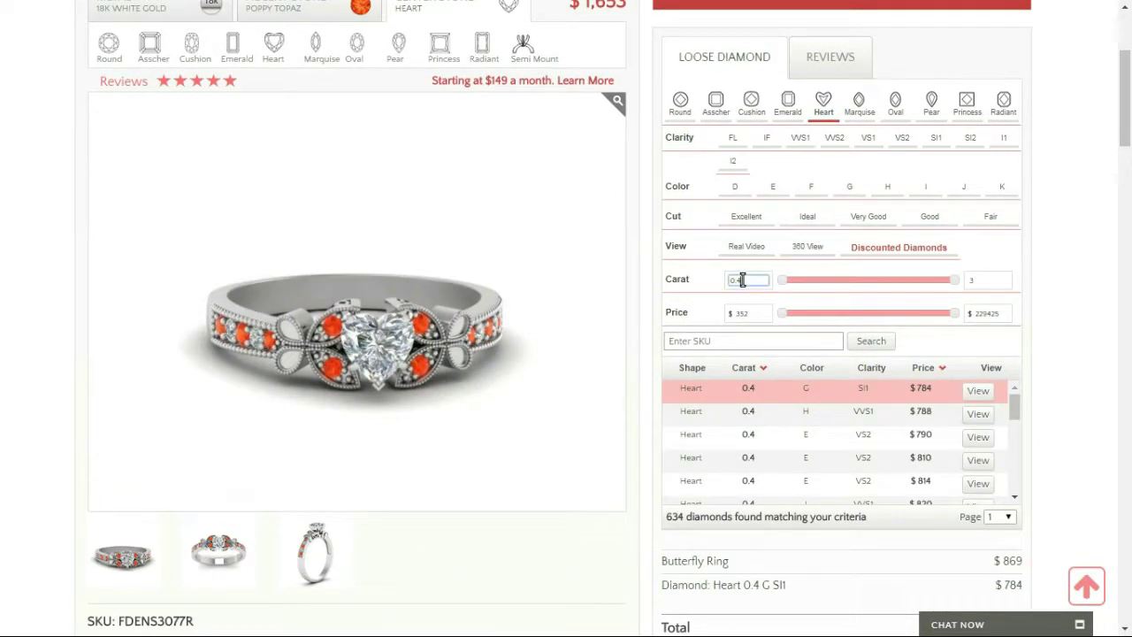
Set the minimum carat filter to 0.9, leaving 145 heart diamonds, and scroll the results.
double_click(743, 280)
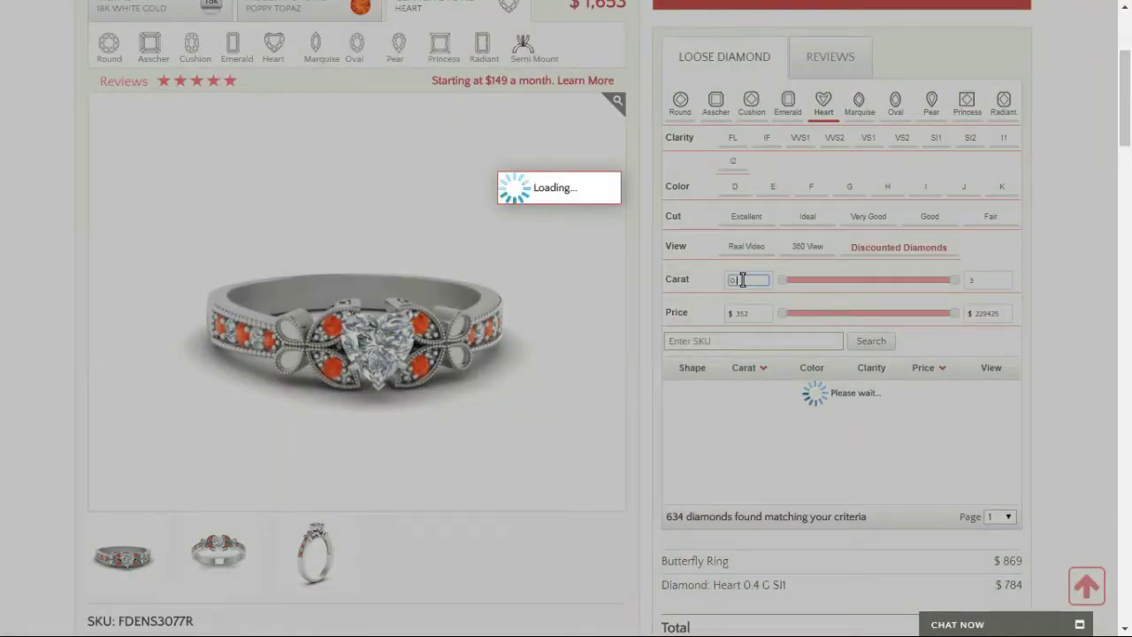
text(0.3)
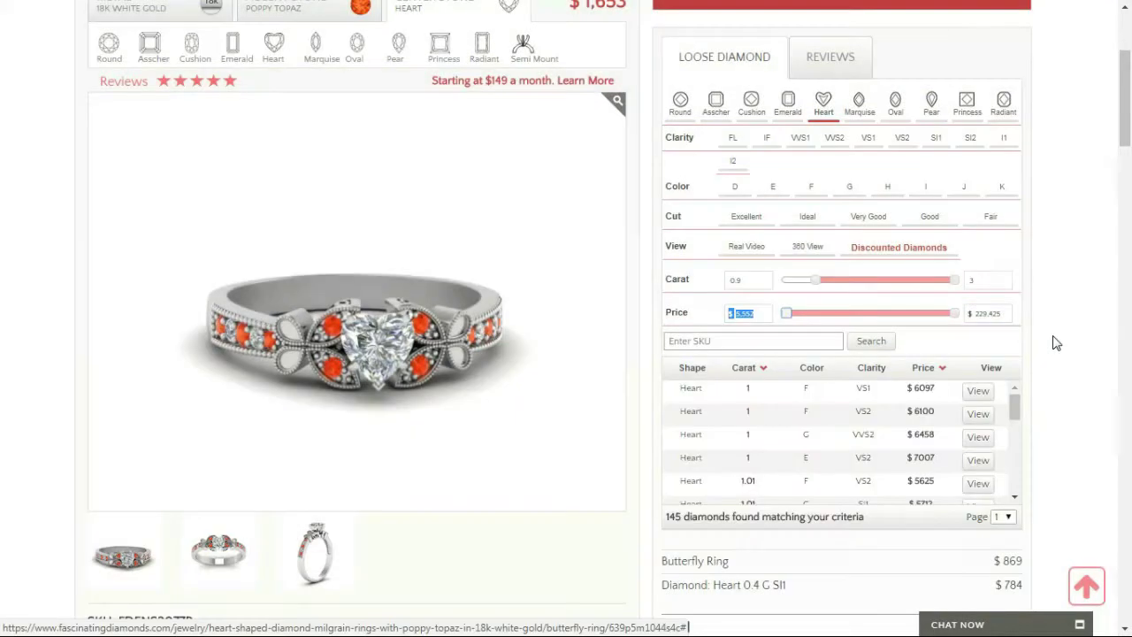
mouse_move(903, 394)
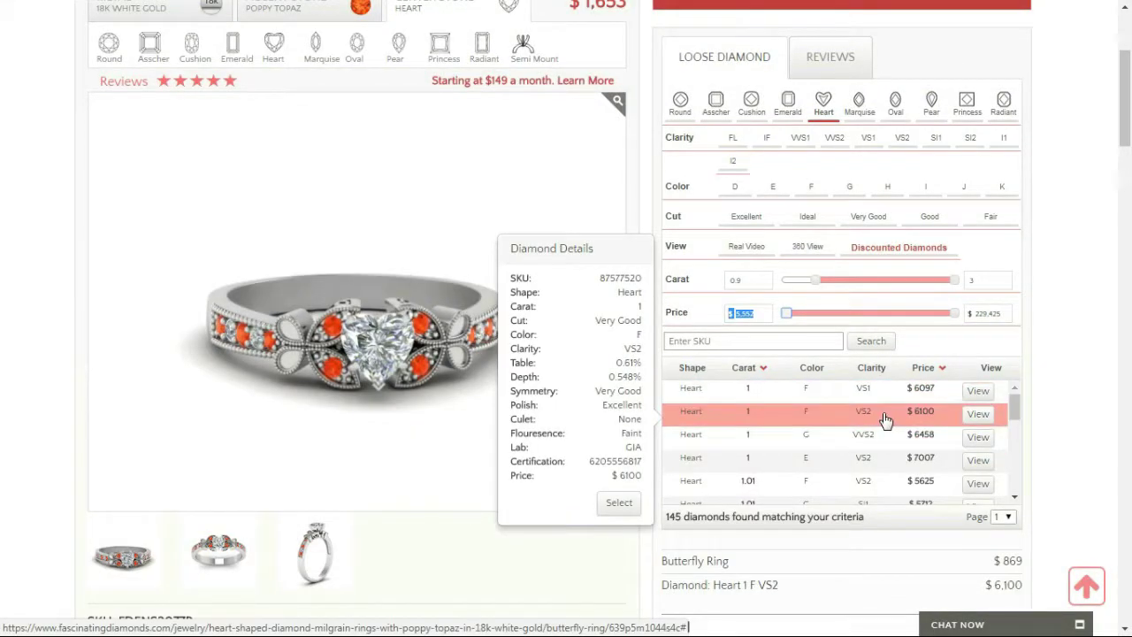
scroll(881, 419, down, 3)
scroll(833, 431, down, 3)
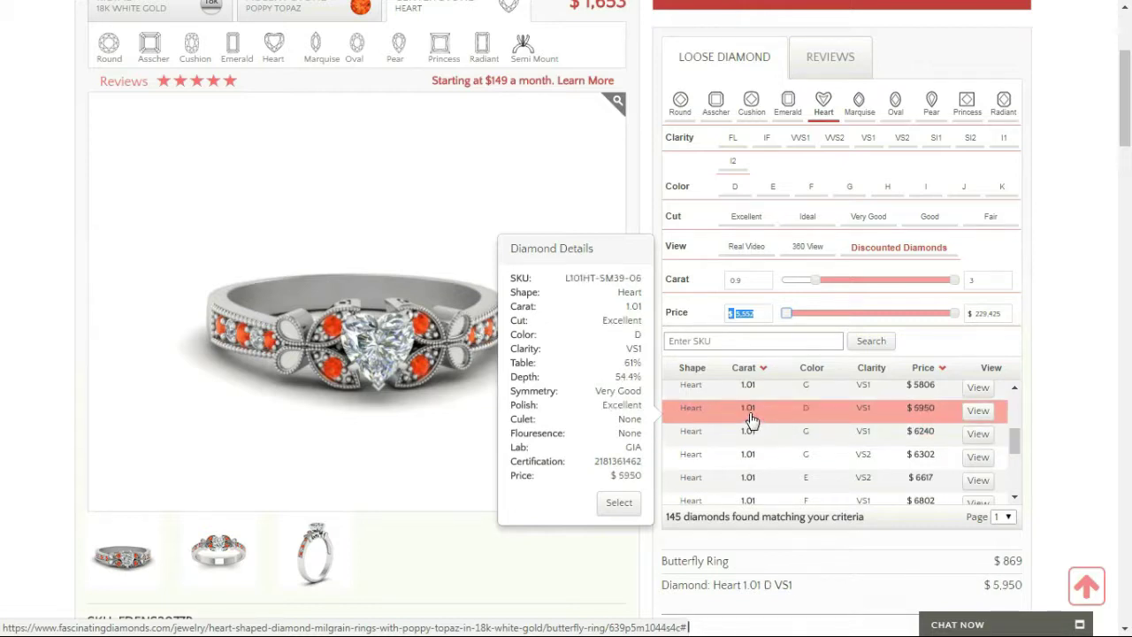
scroll(782, 427, down, 5)
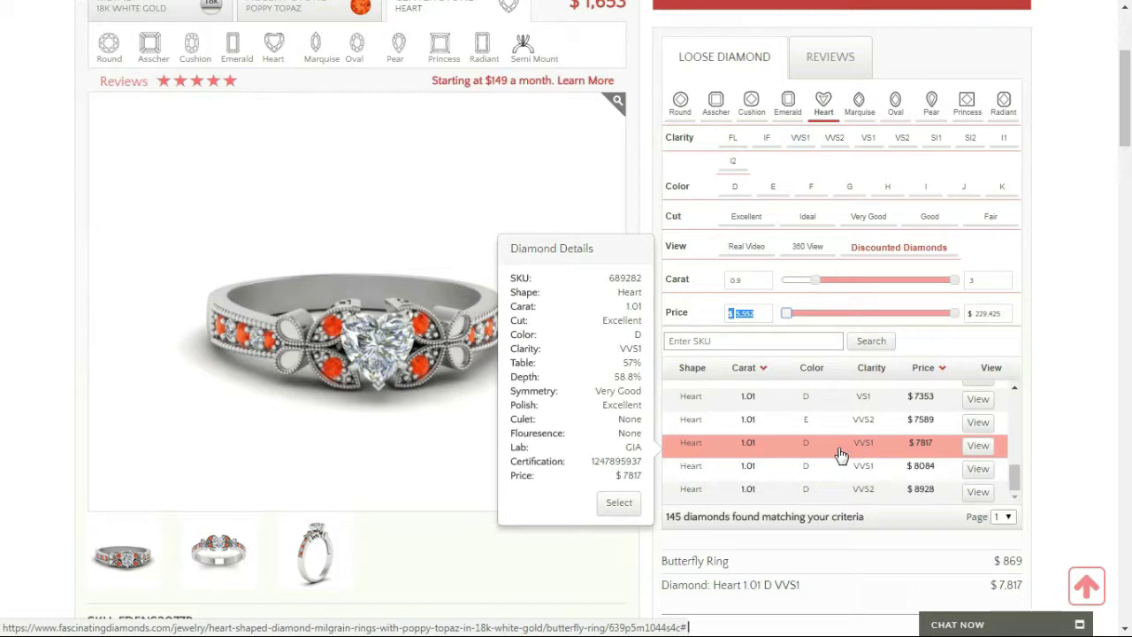
Review the 1.01 ct D VVS1 diamond's details, then jump to page 7 of the results.
click(977, 445)
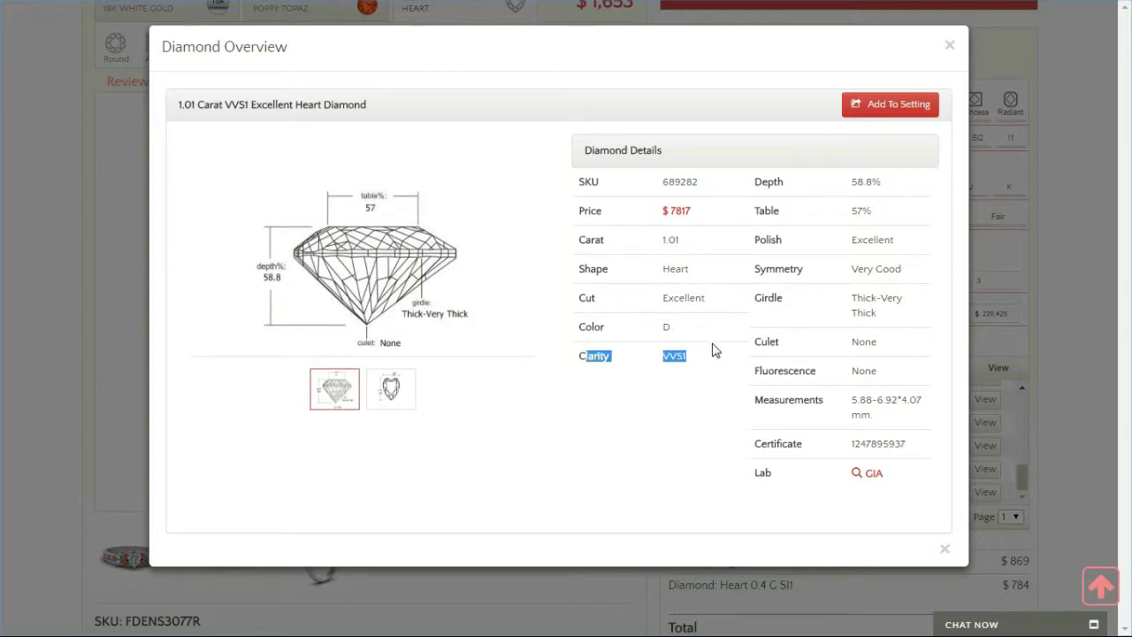
click(950, 46)
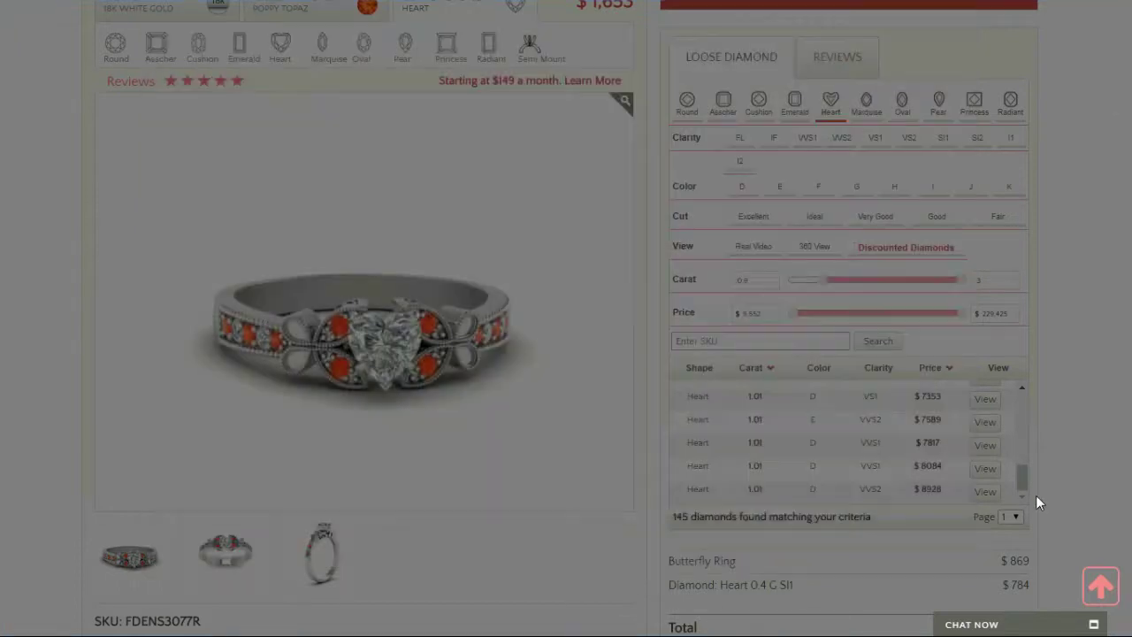
click(1009, 518)
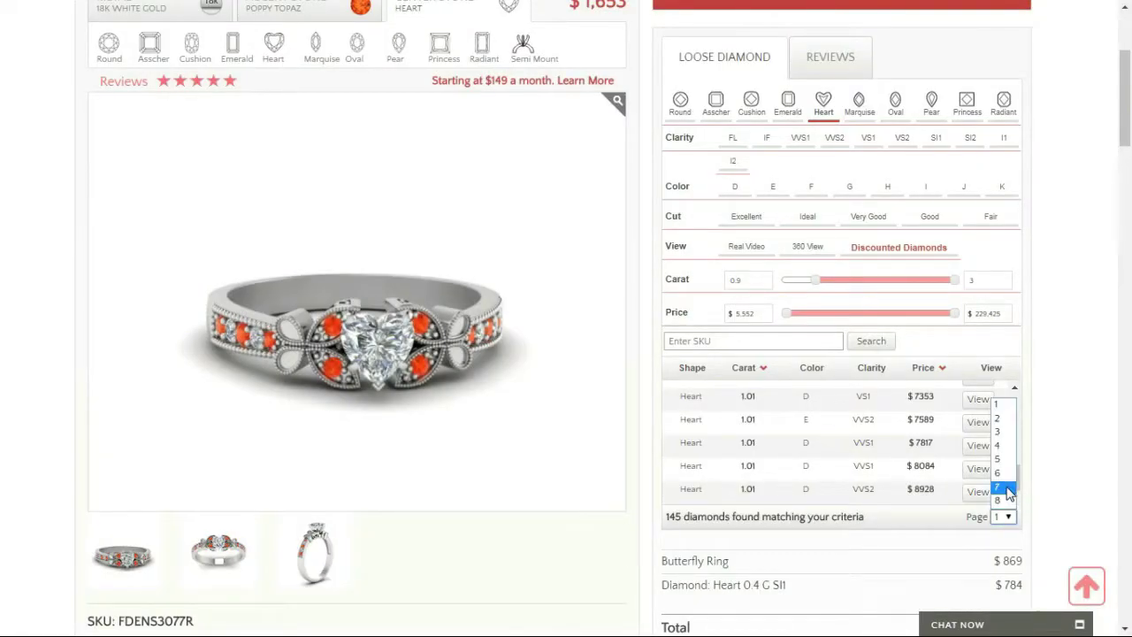
click(1004, 495)
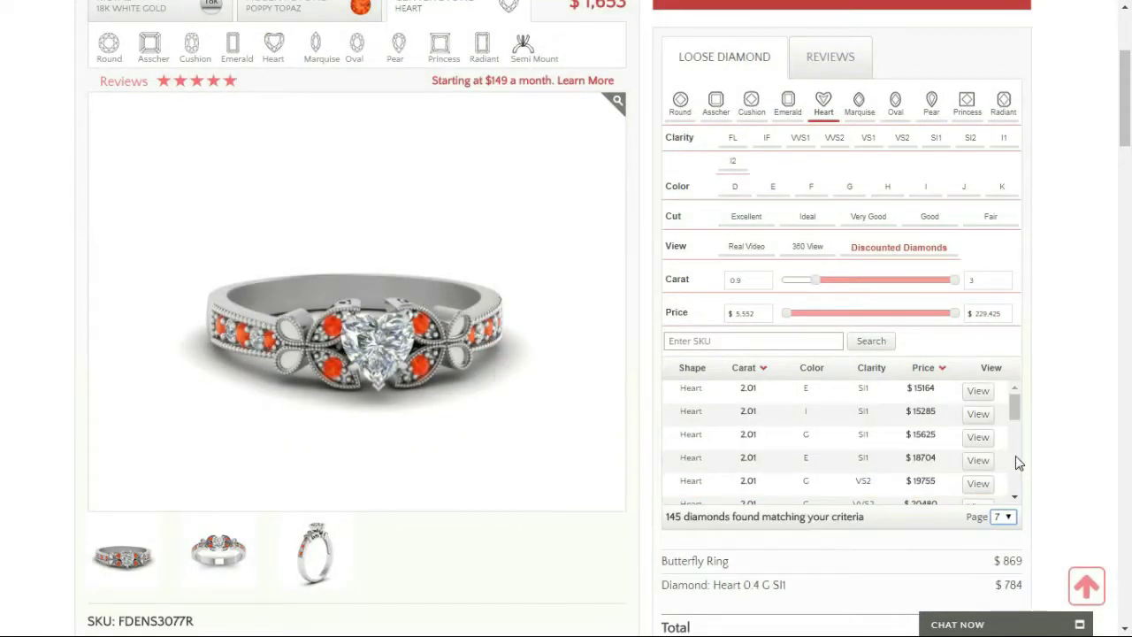
mouse_move(911, 456)
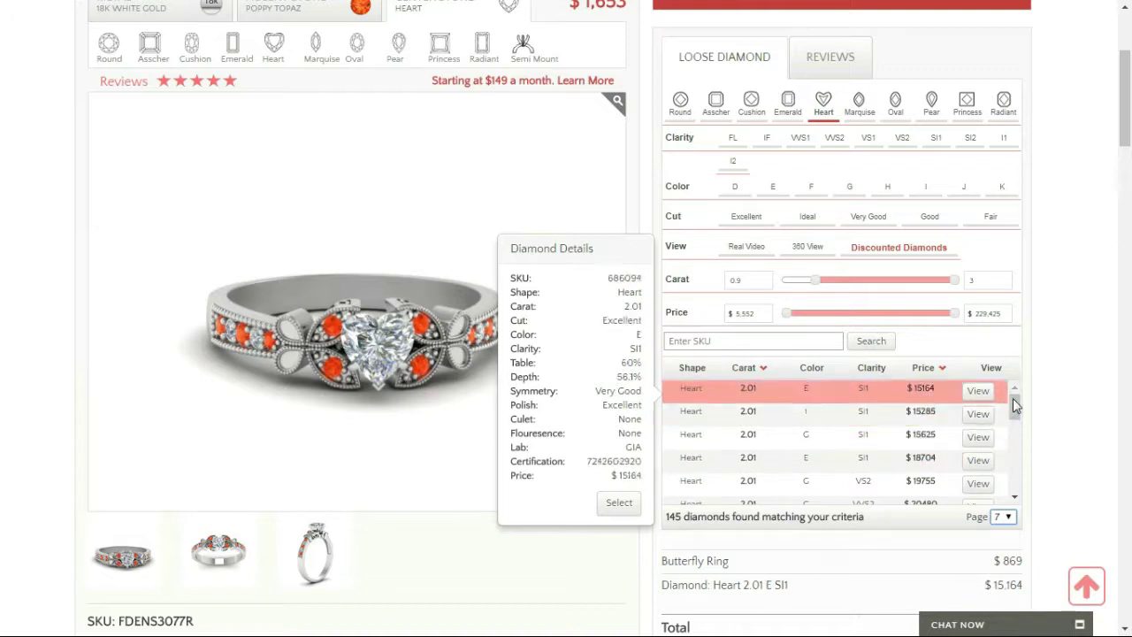
drag(1018, 404, 1017, 492)
Choose the 2.08 ct G VS2 heart diamond and add the $23,258 ring to the cart.
click(760, 449)
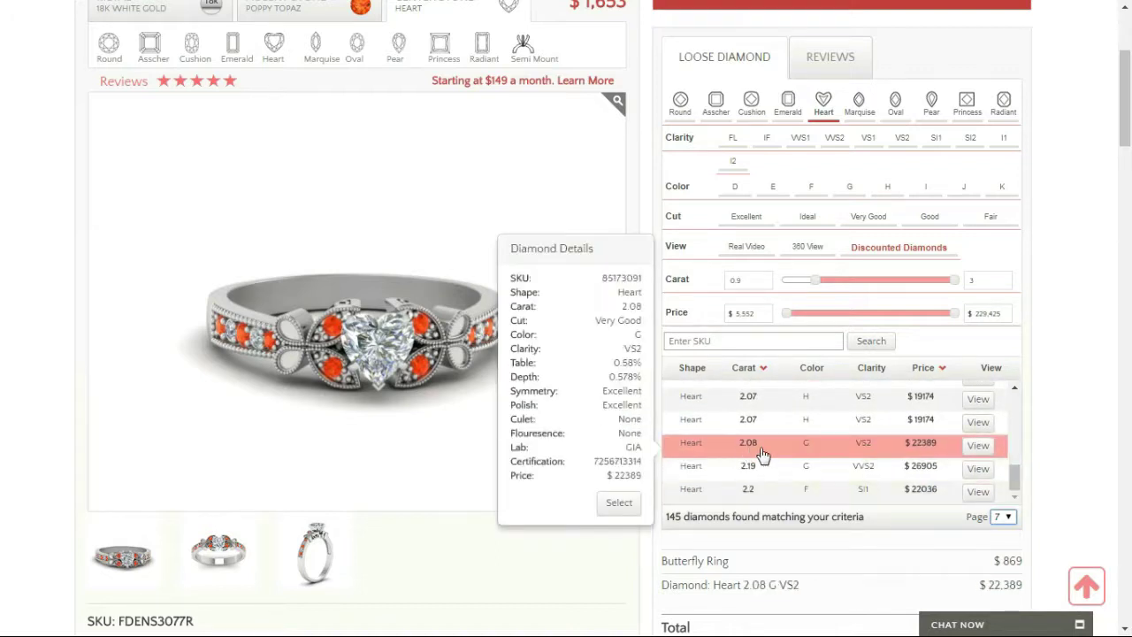
click(977, 446)
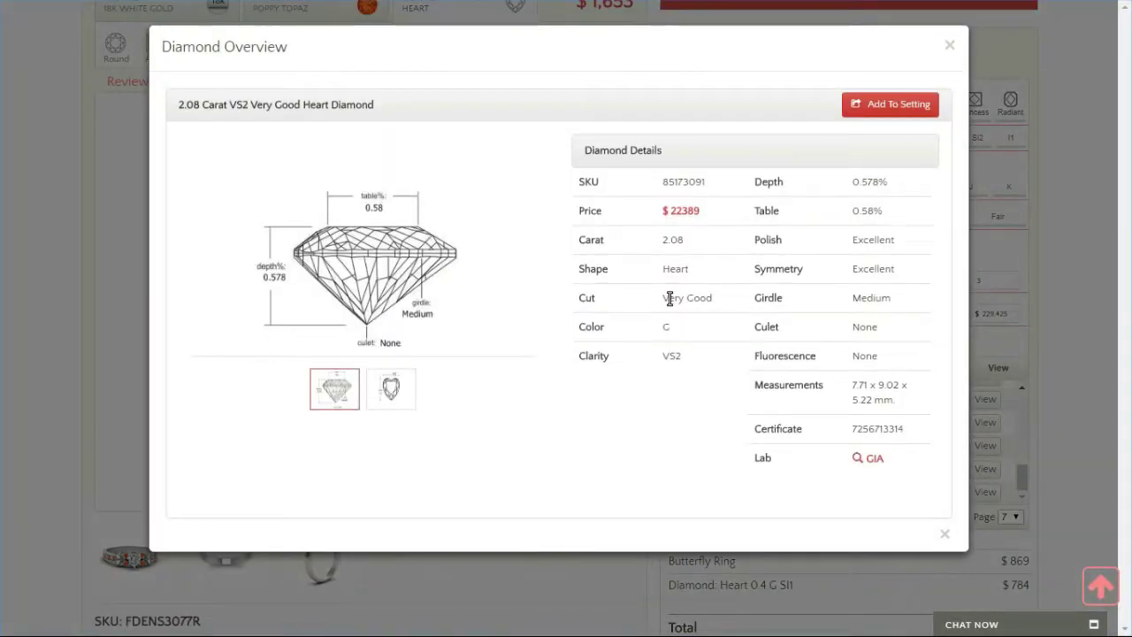
click(951, 47)
scroll(1128, 151, down, 3)
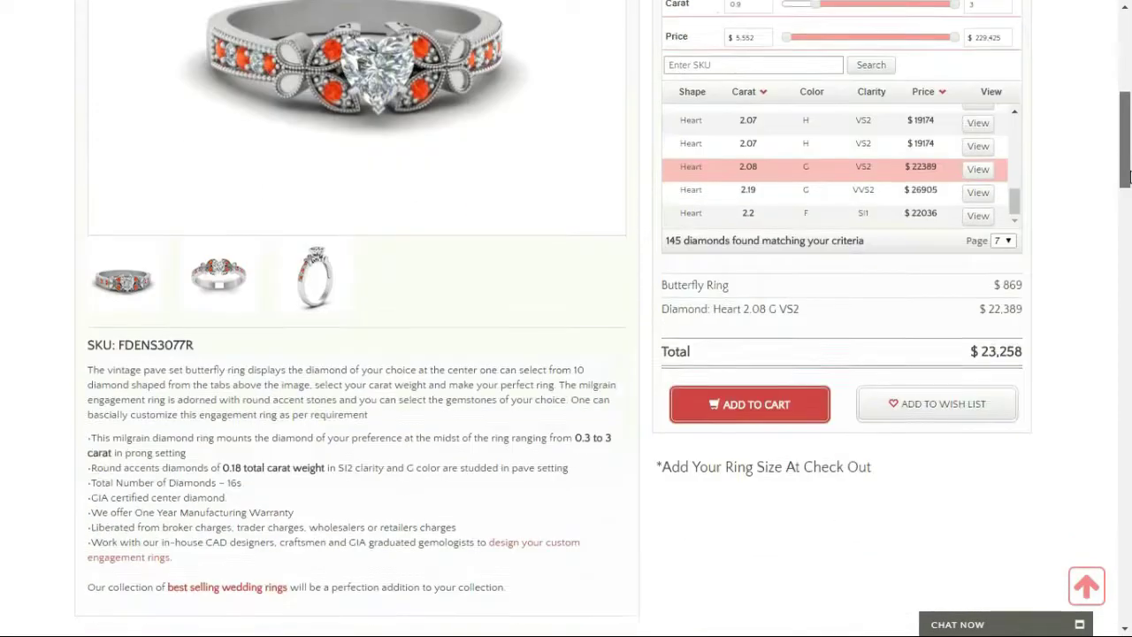
click(741, 404)
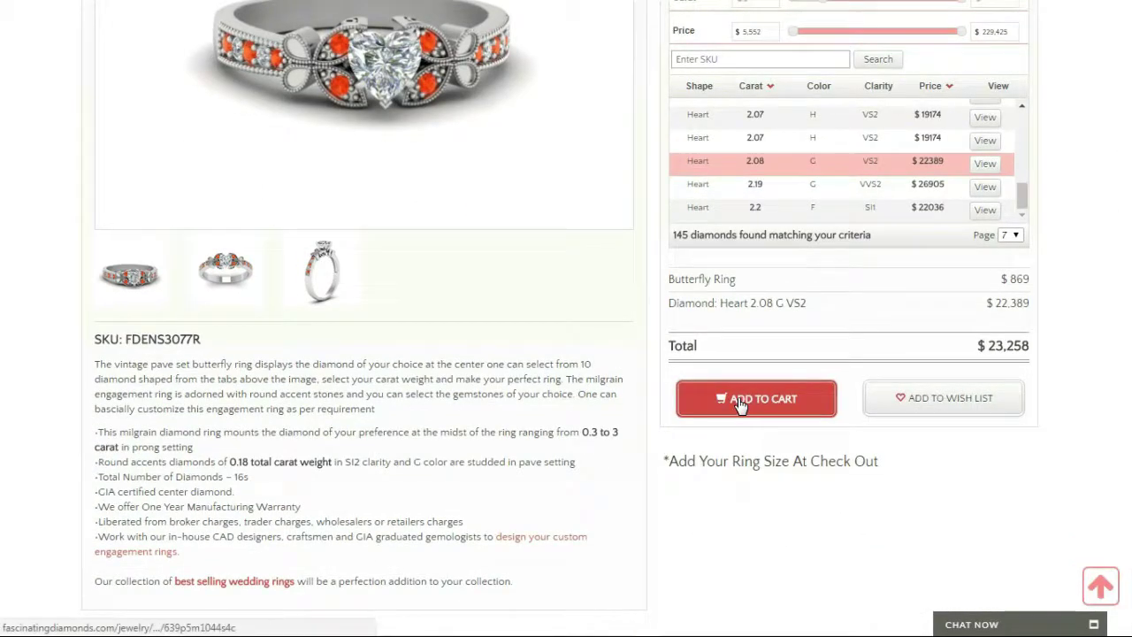
click(698, 432)
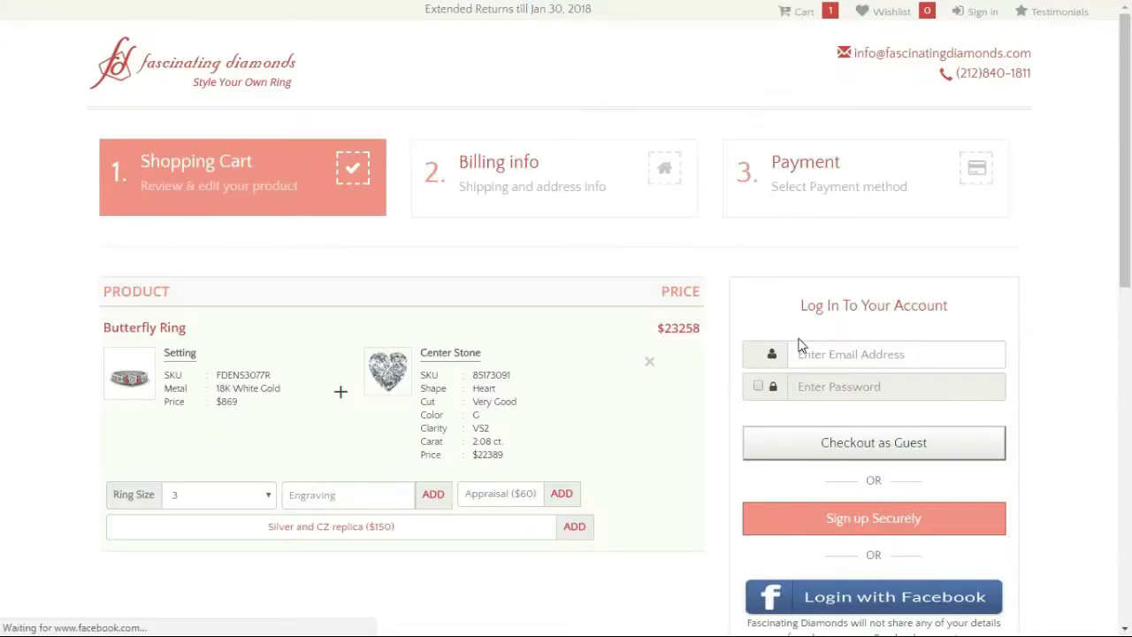
Log in with the account e-mail and password, ticking the stay-signed-in option.
scroll(619, 314, down, 1)
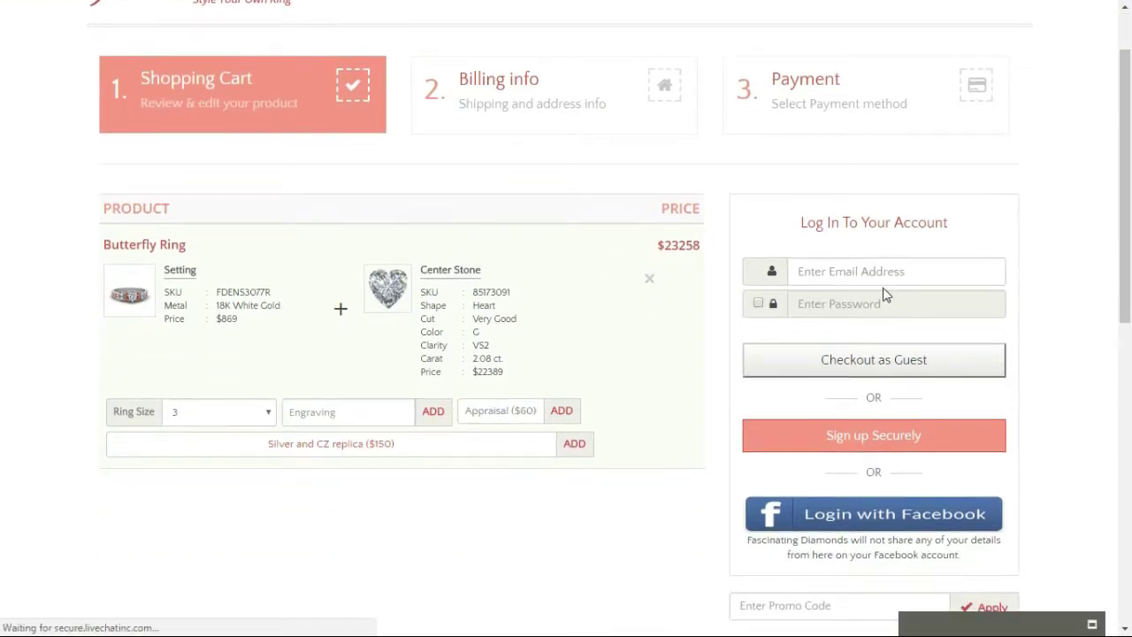
click(834, 271)
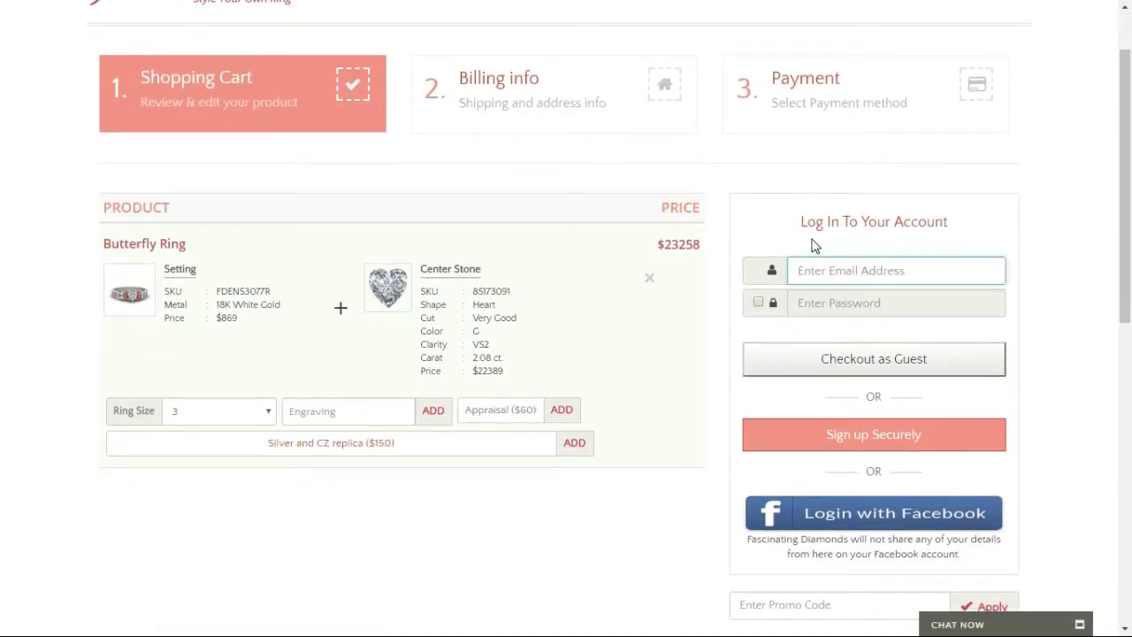
text(pmlai)
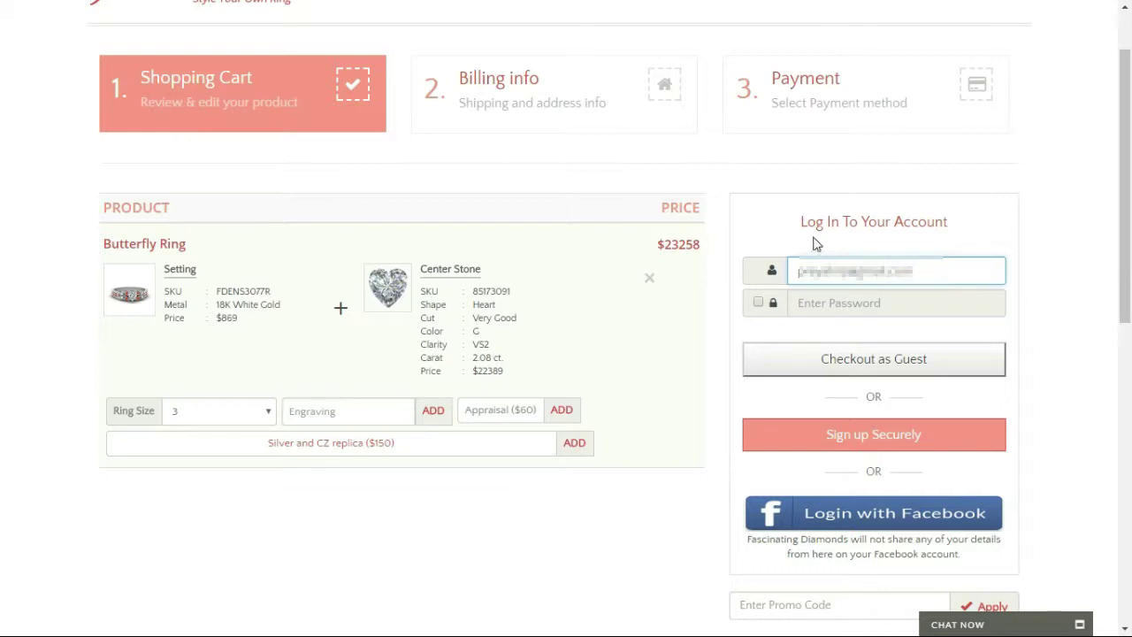
key(Tab)
key(space)
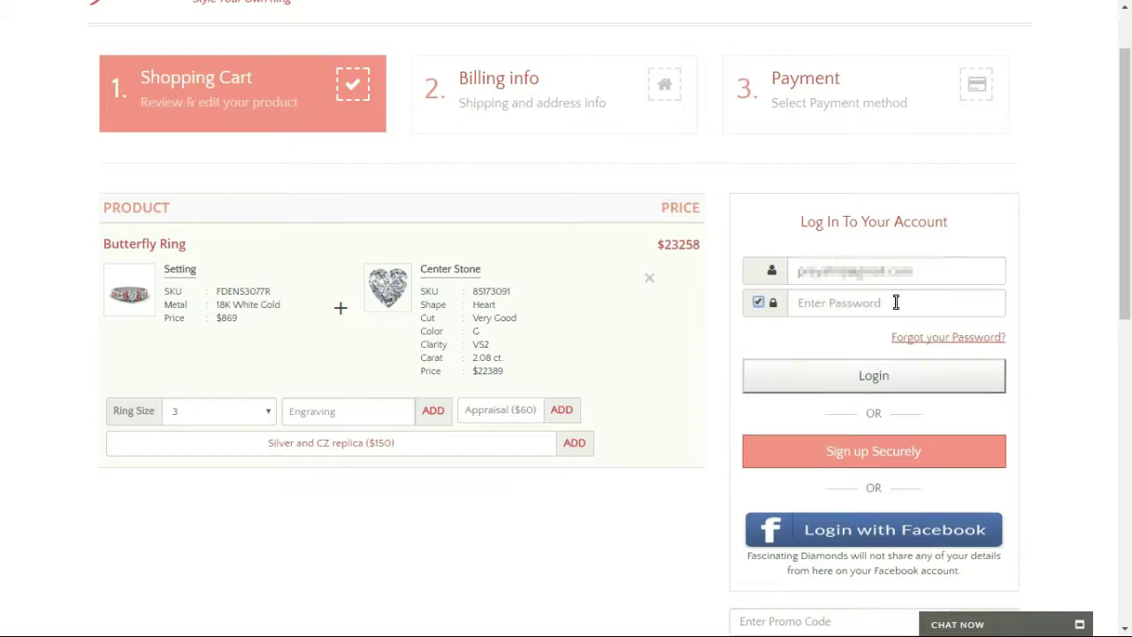
click(907, 294)
text(a)
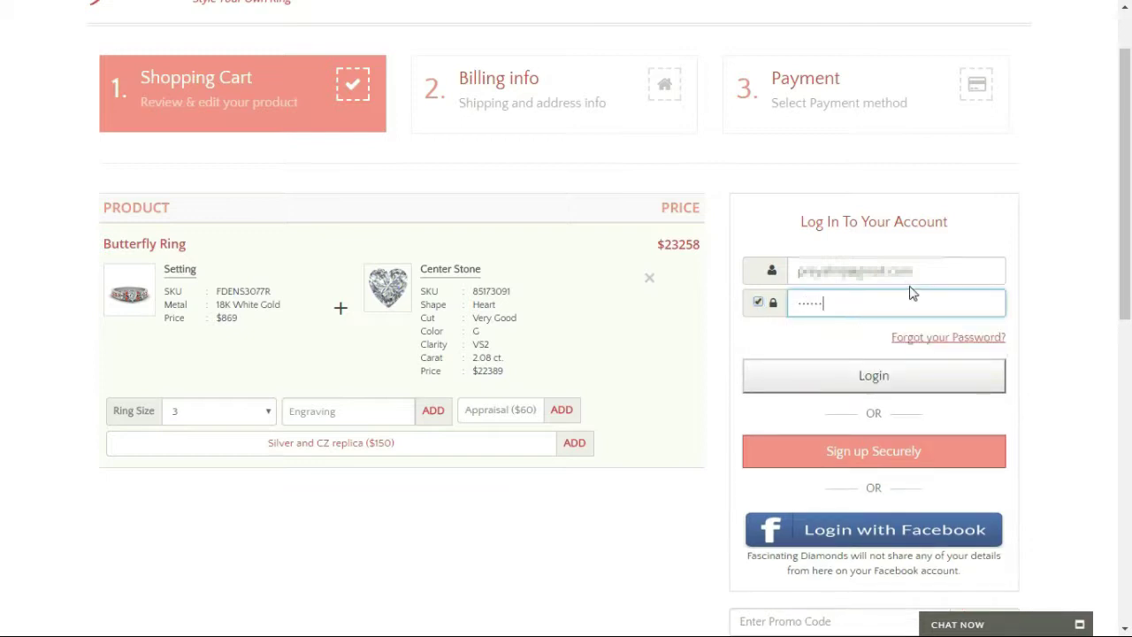
click(936, 375)
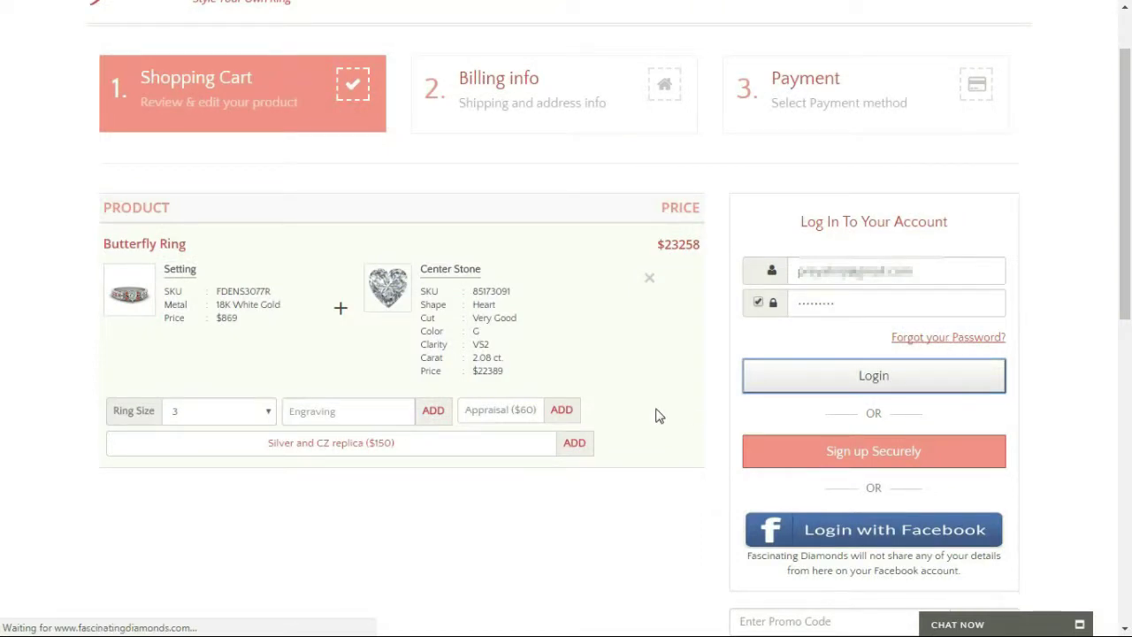
Set the ring size to 6.5 and add the $15 engraving text.
scroll(655, 398, down, 2)
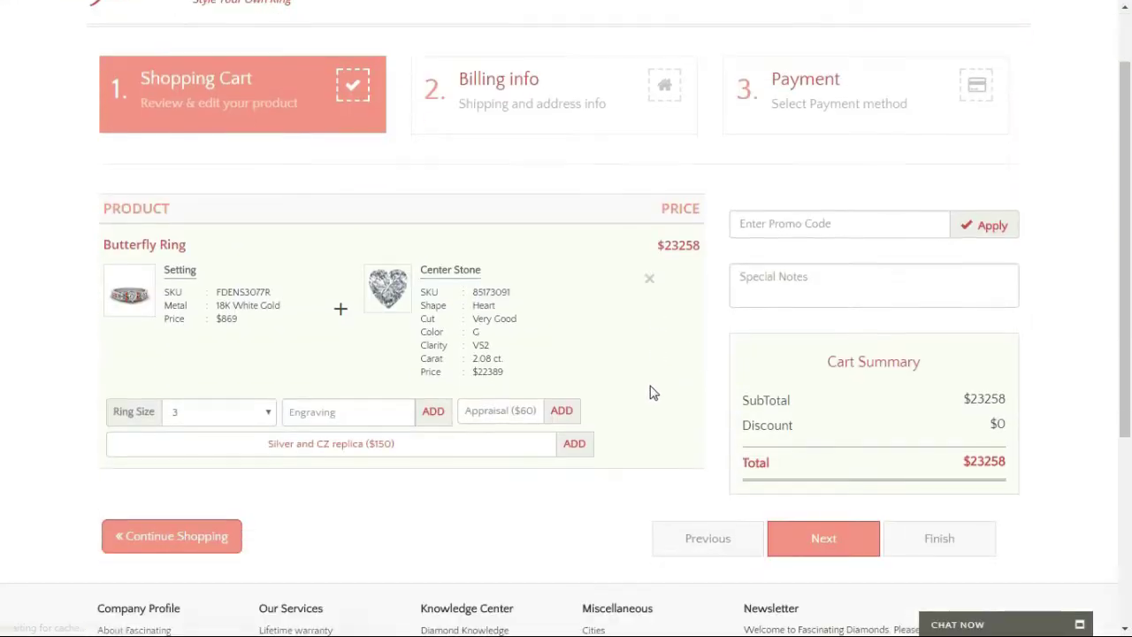
click(269, 330)
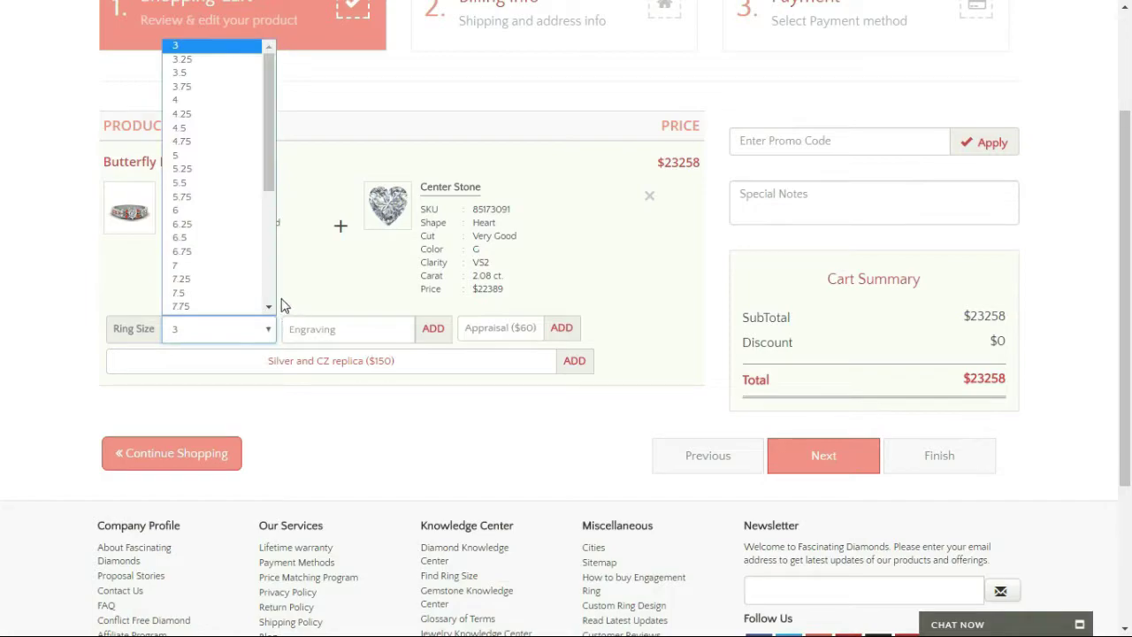
click(210, 237)
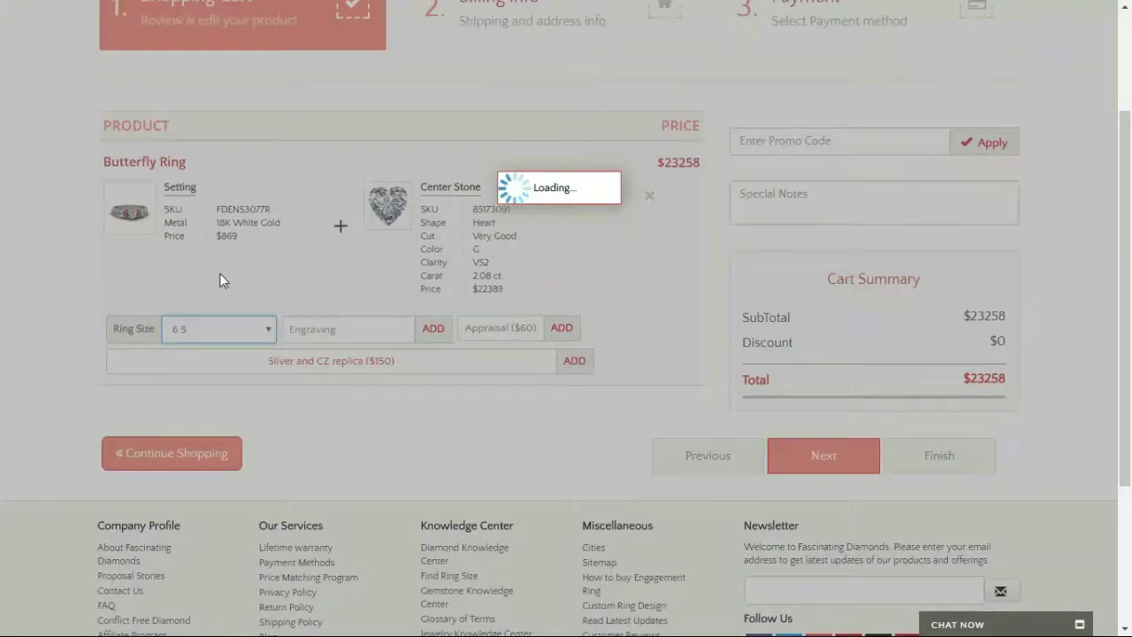
click(337, 349)
text(preya)
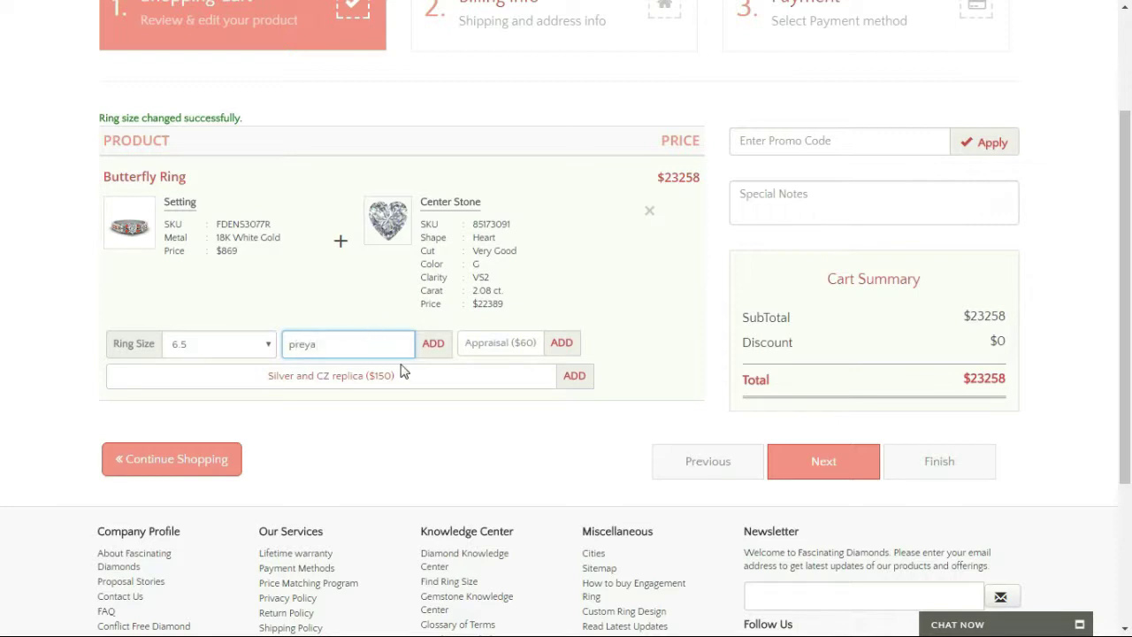
click(433, 347)
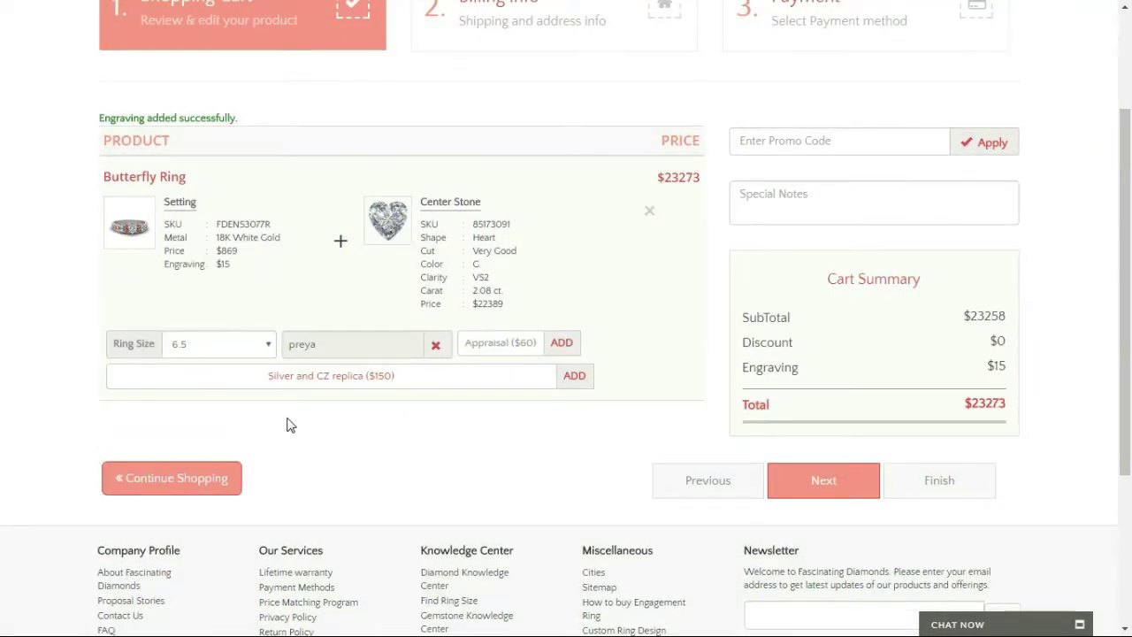
Add the $60 appraisal and the $150 silver and CZ replica.
click(566, 345)
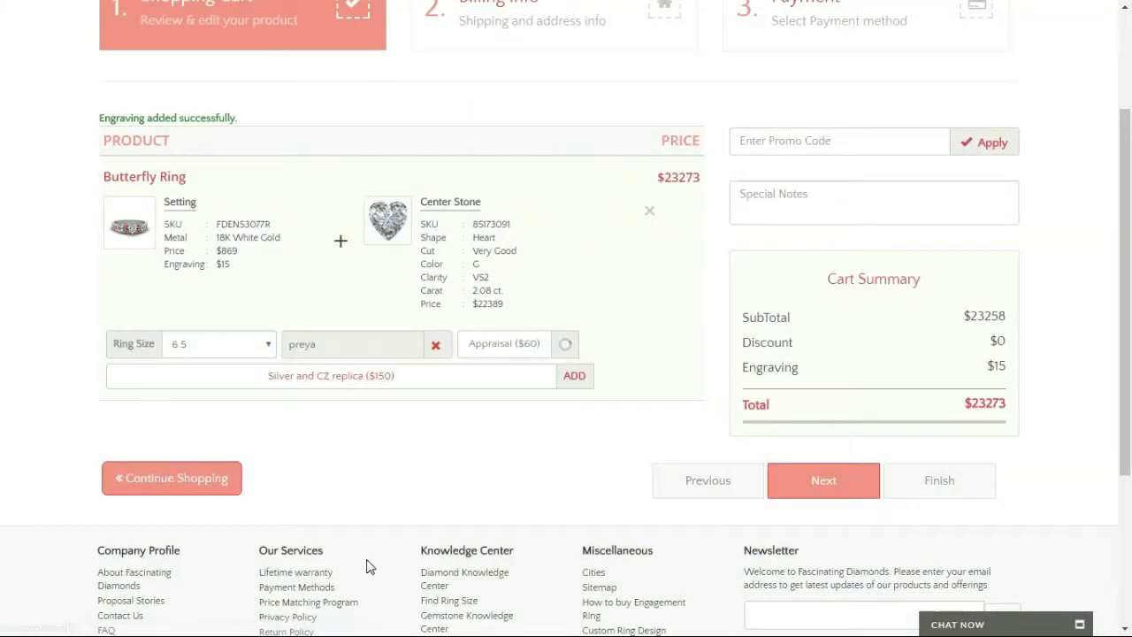
click(329, 379)
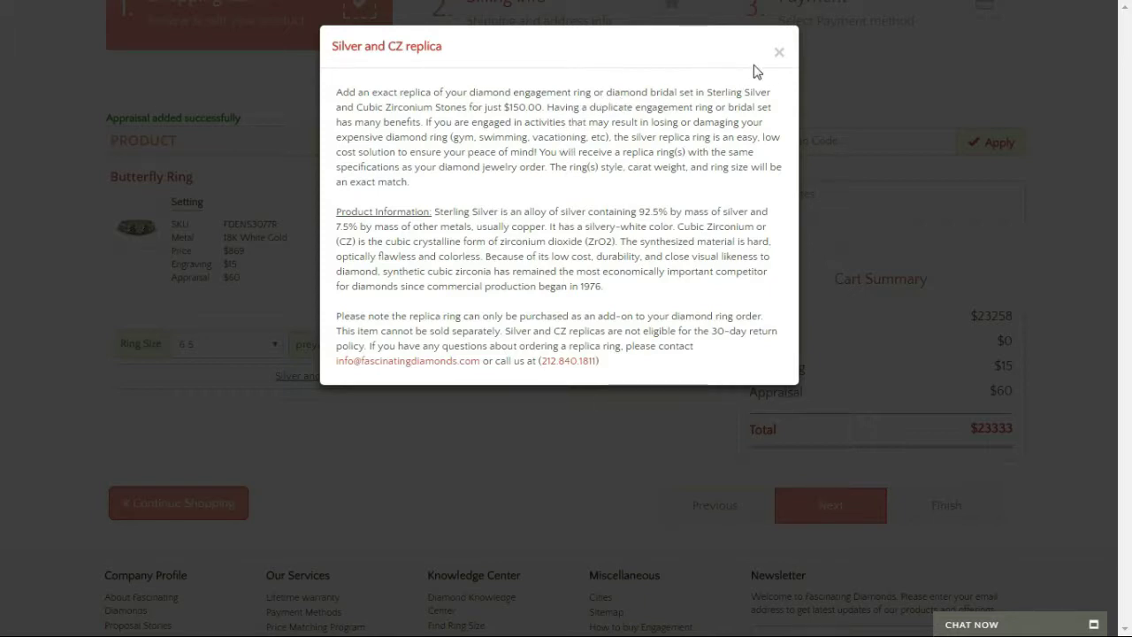
click(779, 54)
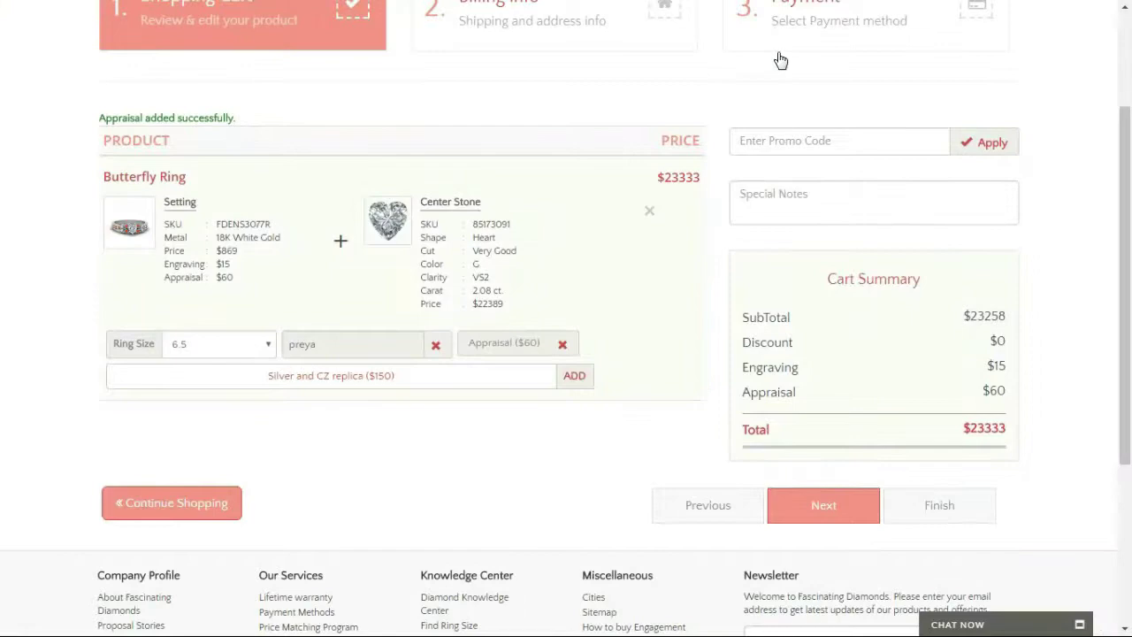
click(573, 377)
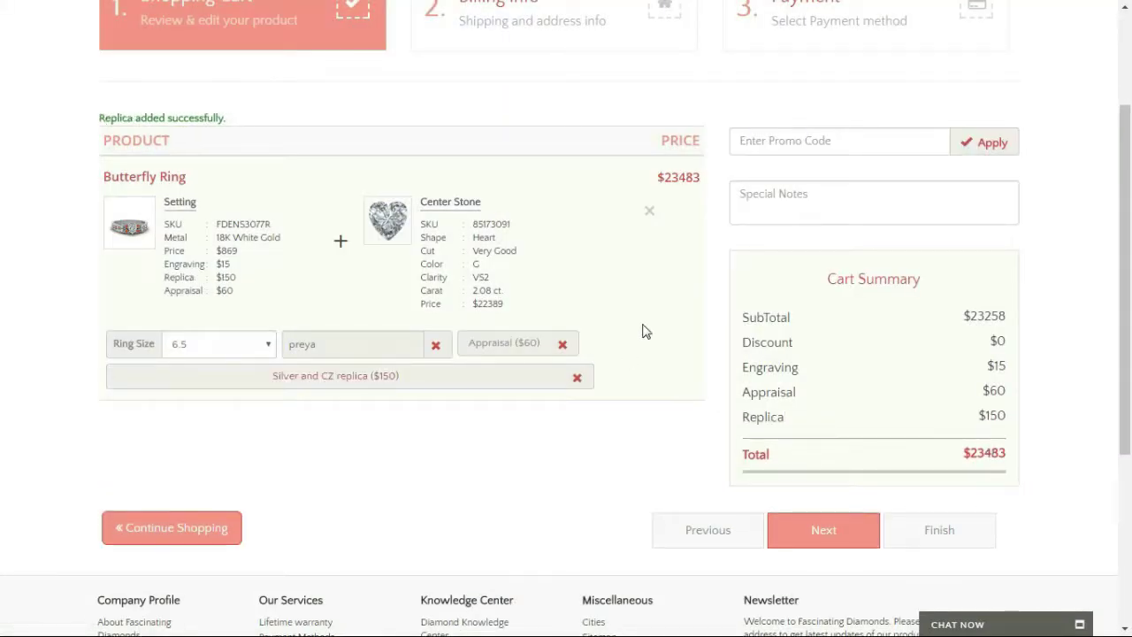
Check the $23,483 order summary and continue to the Billing info step.
scroll(615, 407, down, 2)
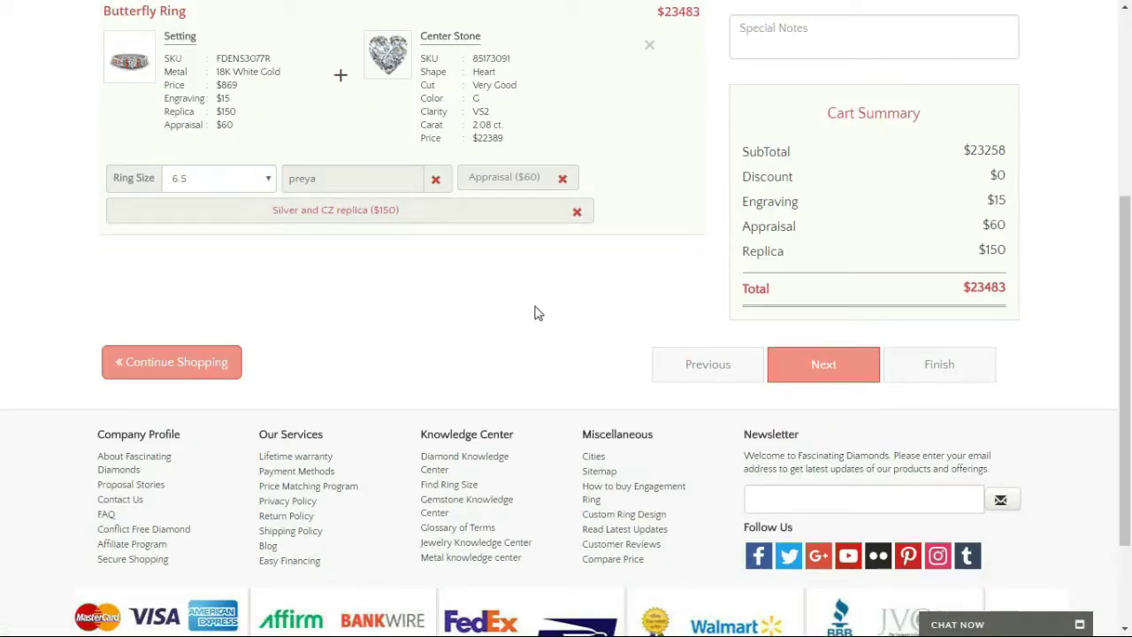
scroll(601, 306, up, 2)
scroll(667, 299, up, 2)
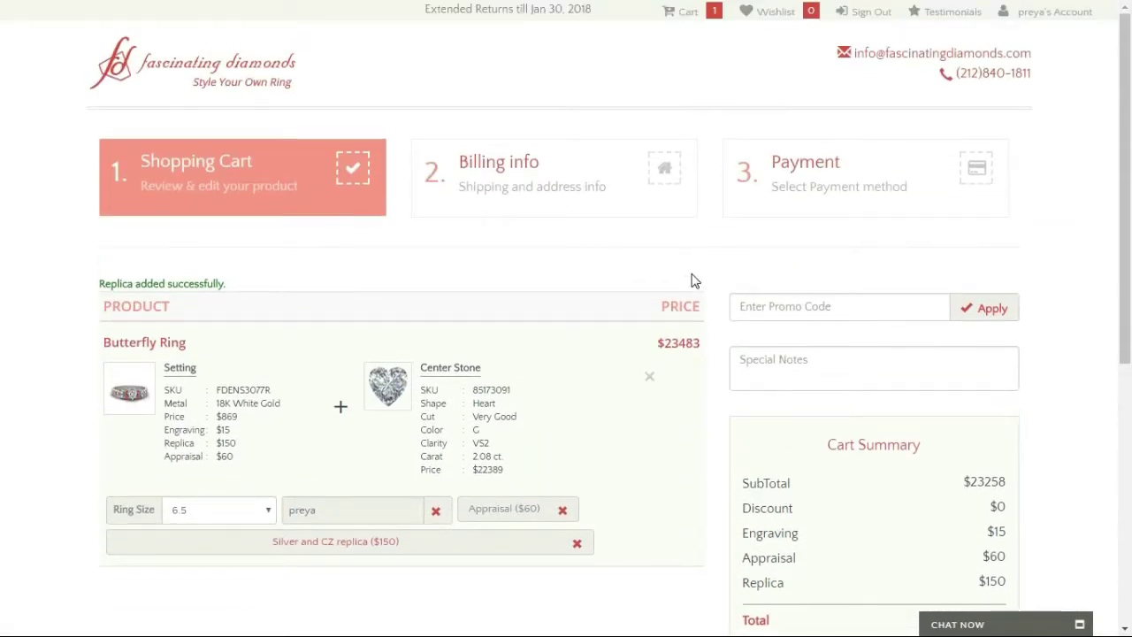
scroll(690, 278, down, 2)
scroll(629, 247, down, 1)
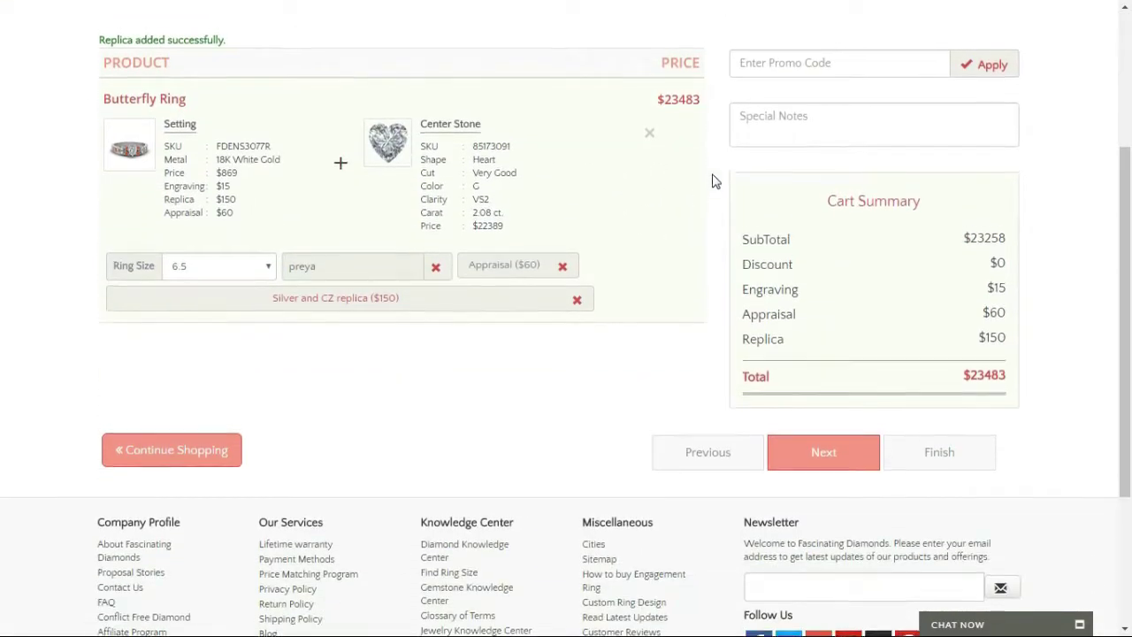
scroll(734, 164, up, 1)
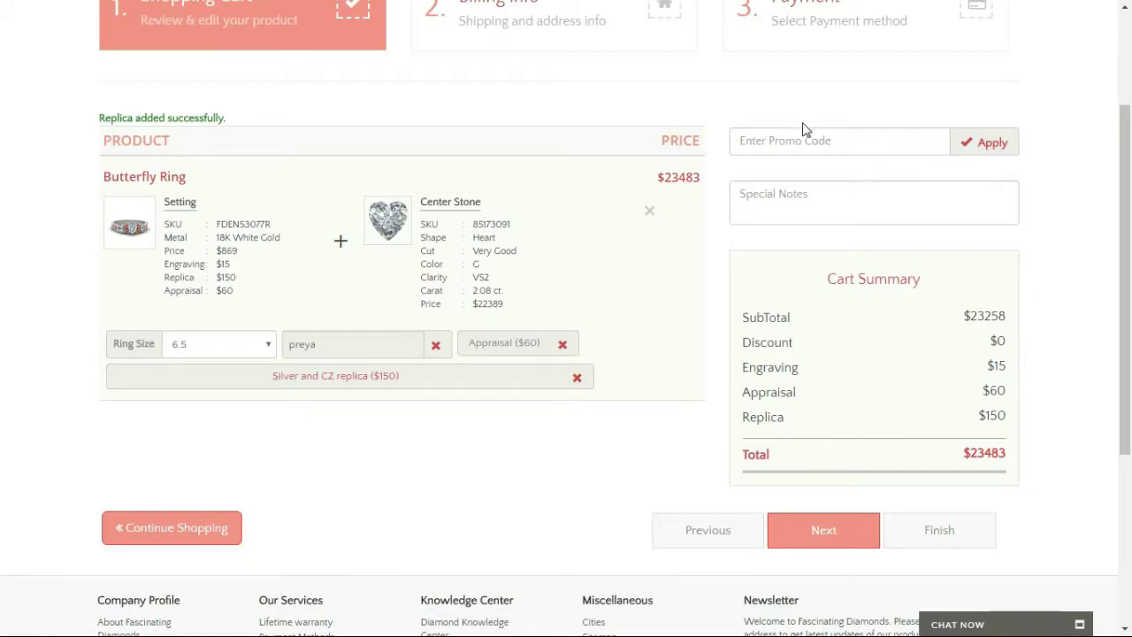
scroll(695, 319, down, 3)
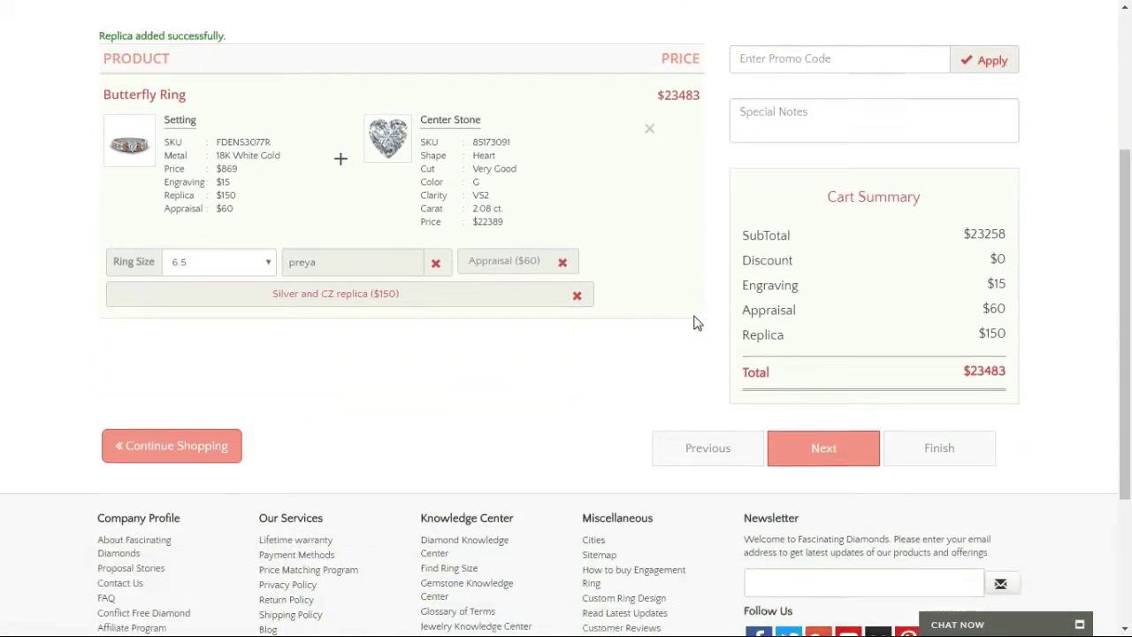
click(808, 353)
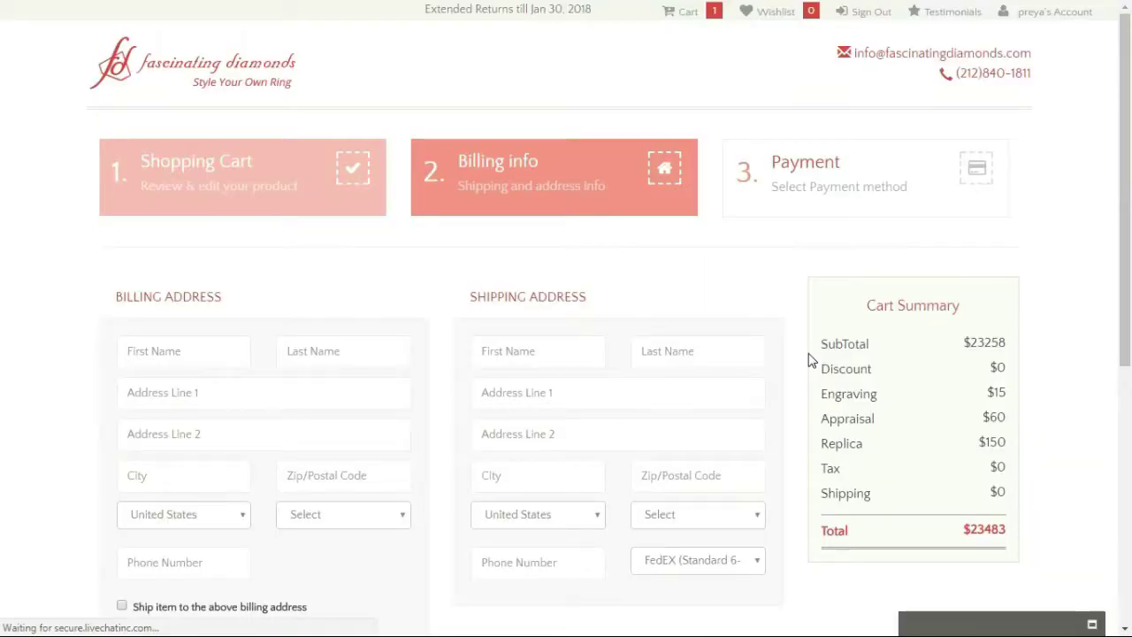
Scroll through the empty billing and shipping address forms beside the $23,483 summary.
scroll(221, 293, down, 1)
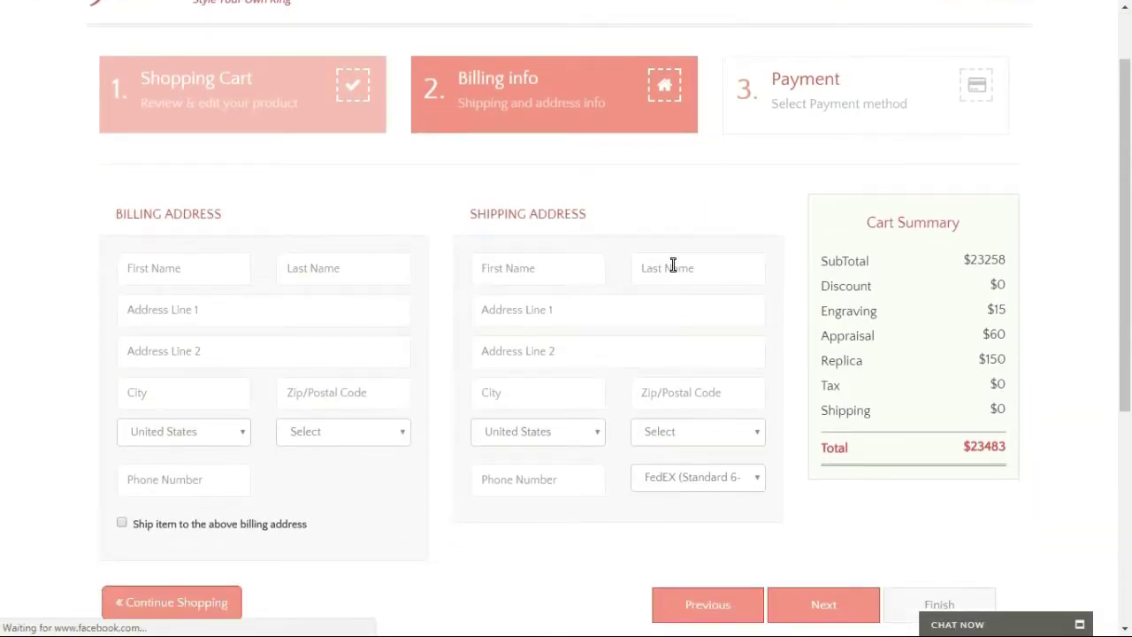
scroll(925, 320, down, 2)
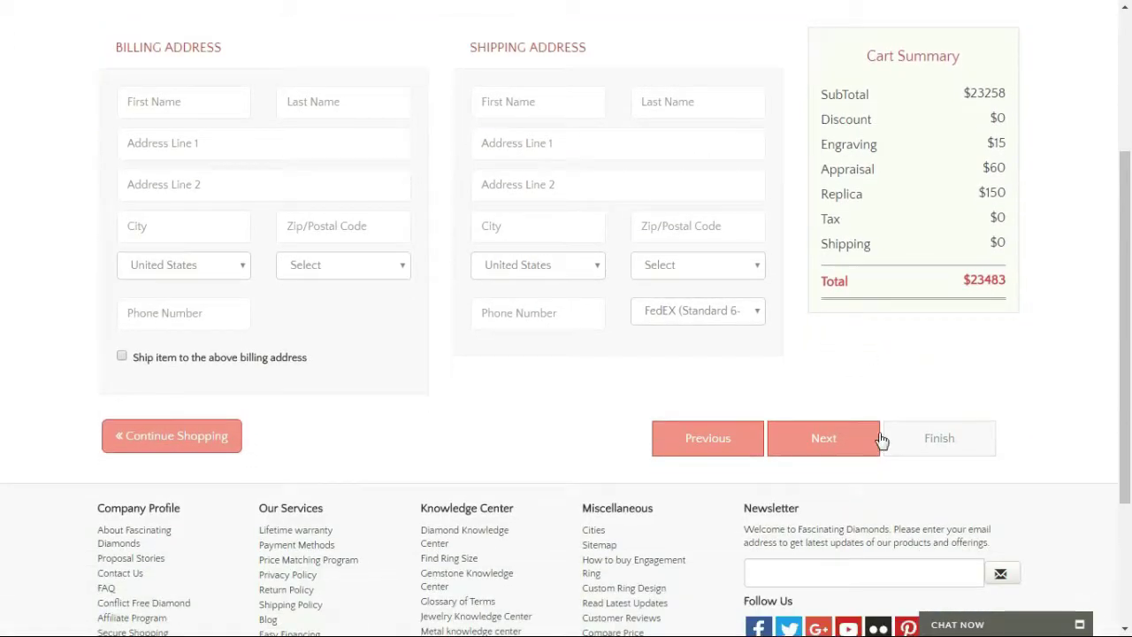
scroll(873, 374, up, 3)
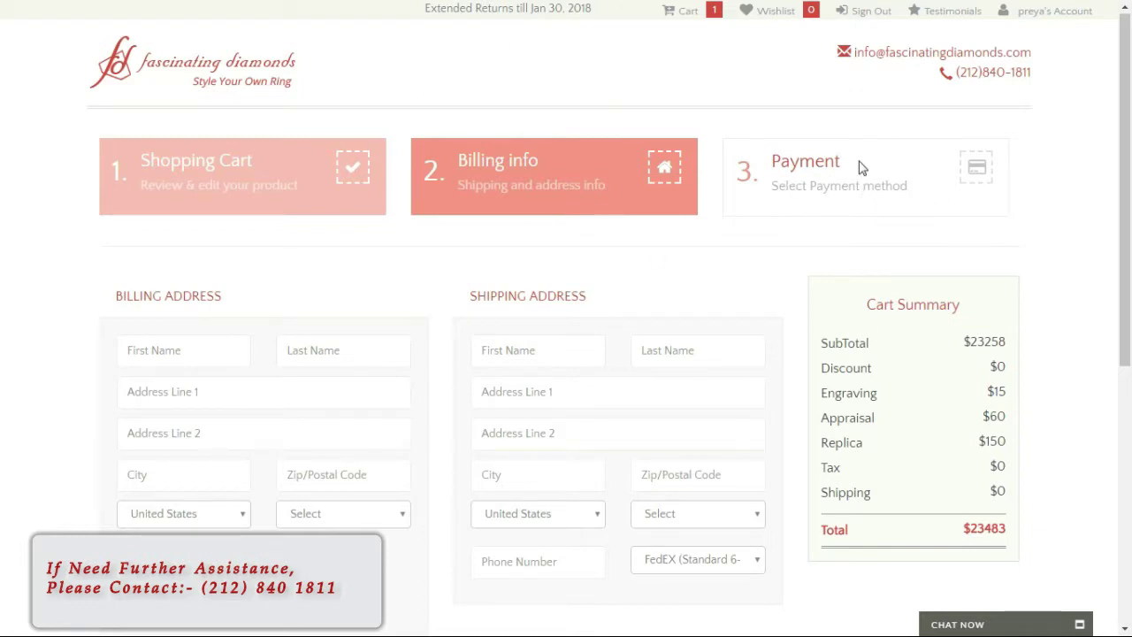
scroll(1127, 133, down, 2)
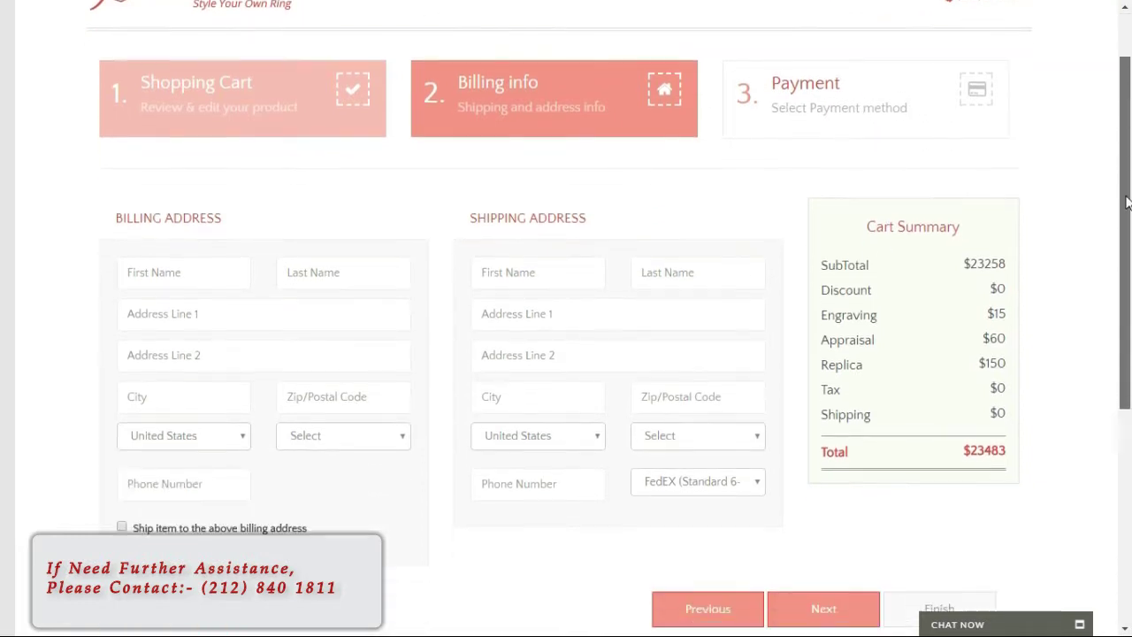